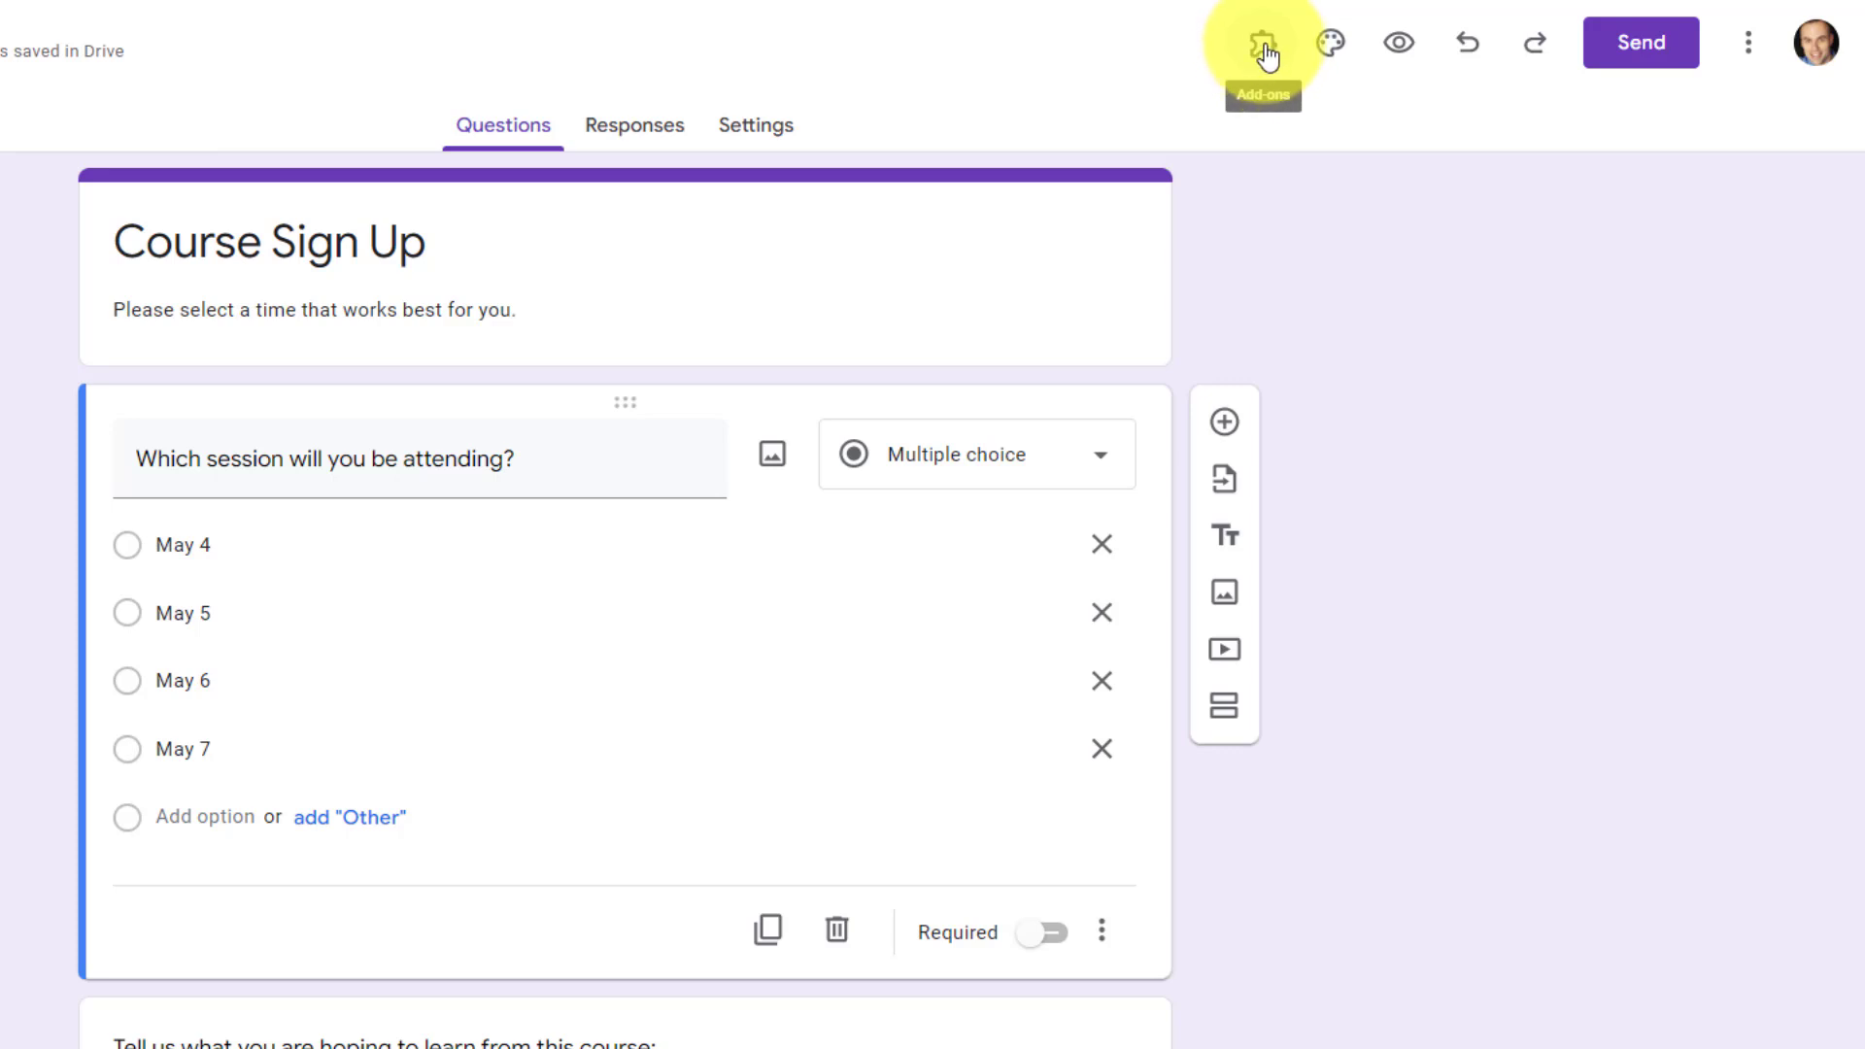
Step: Open the Workspace Marketplace listing of Forms add-ons via the More menu's Add-ons entry
click(1263, 49)
mouse_move(1489, 119)
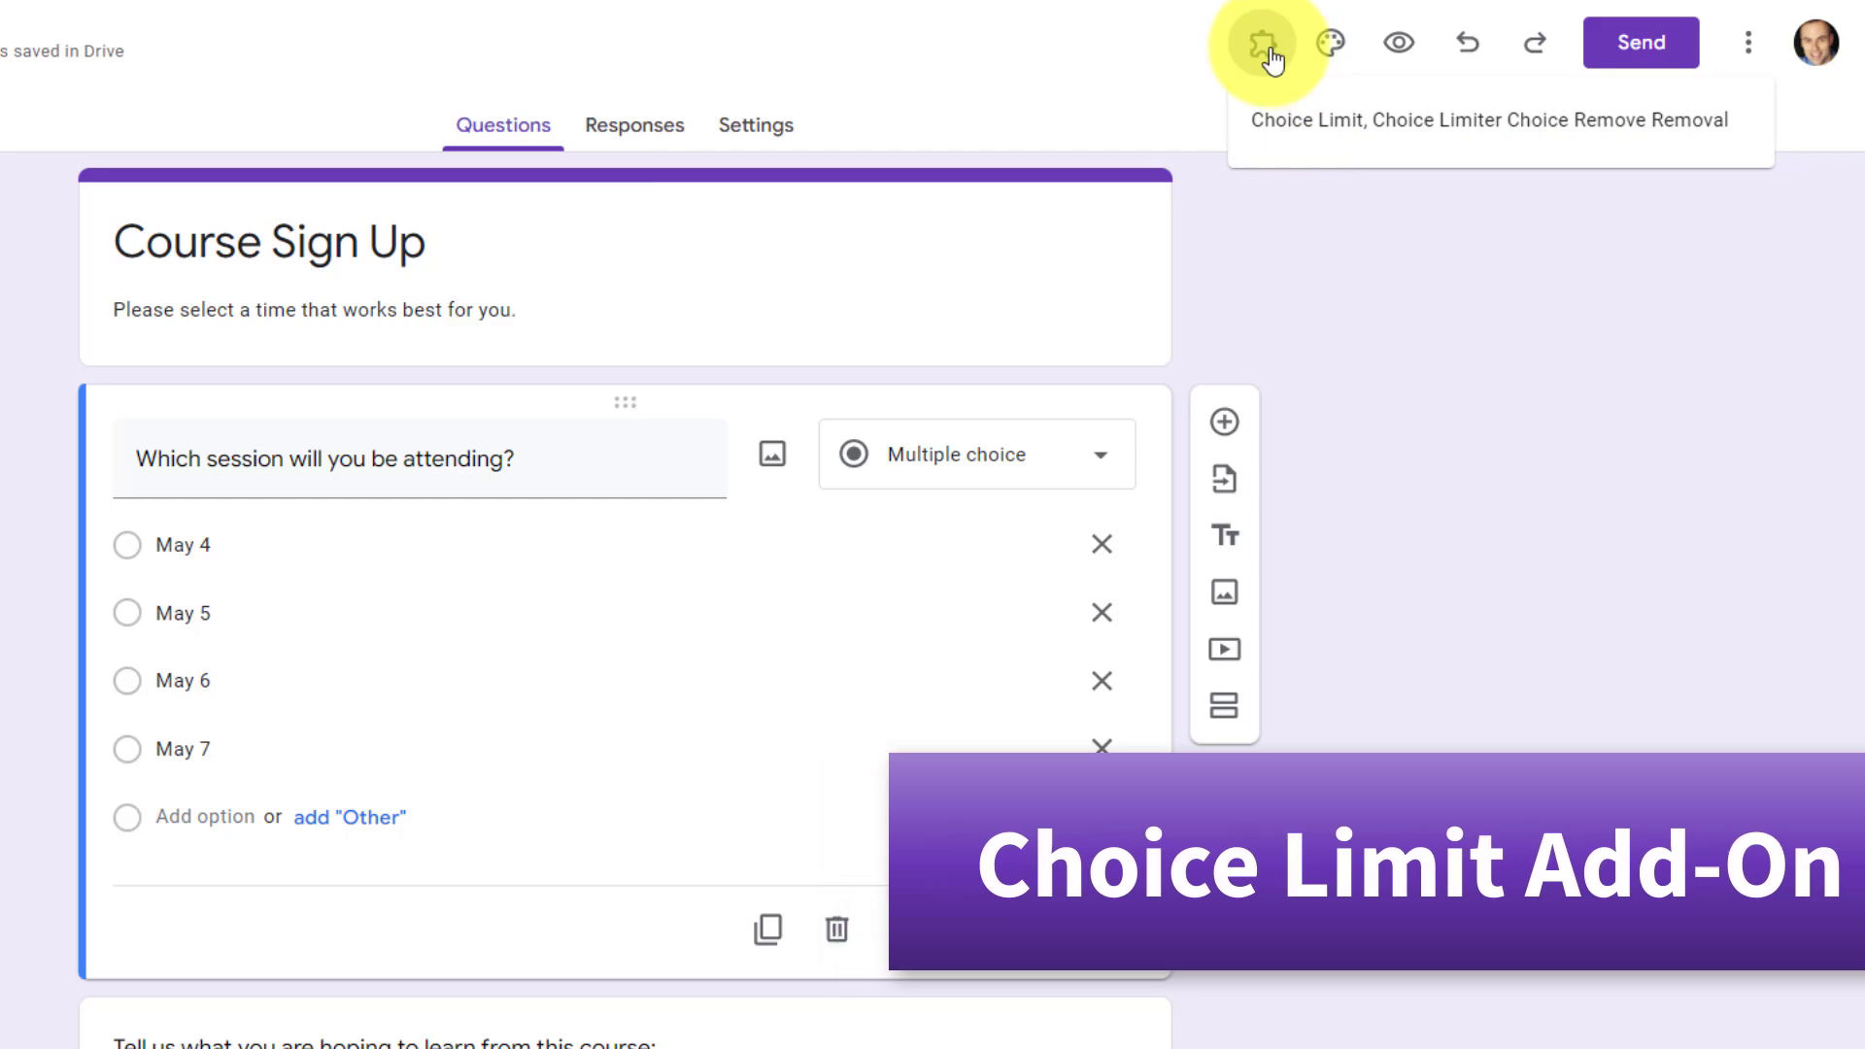
click(1292, 274)
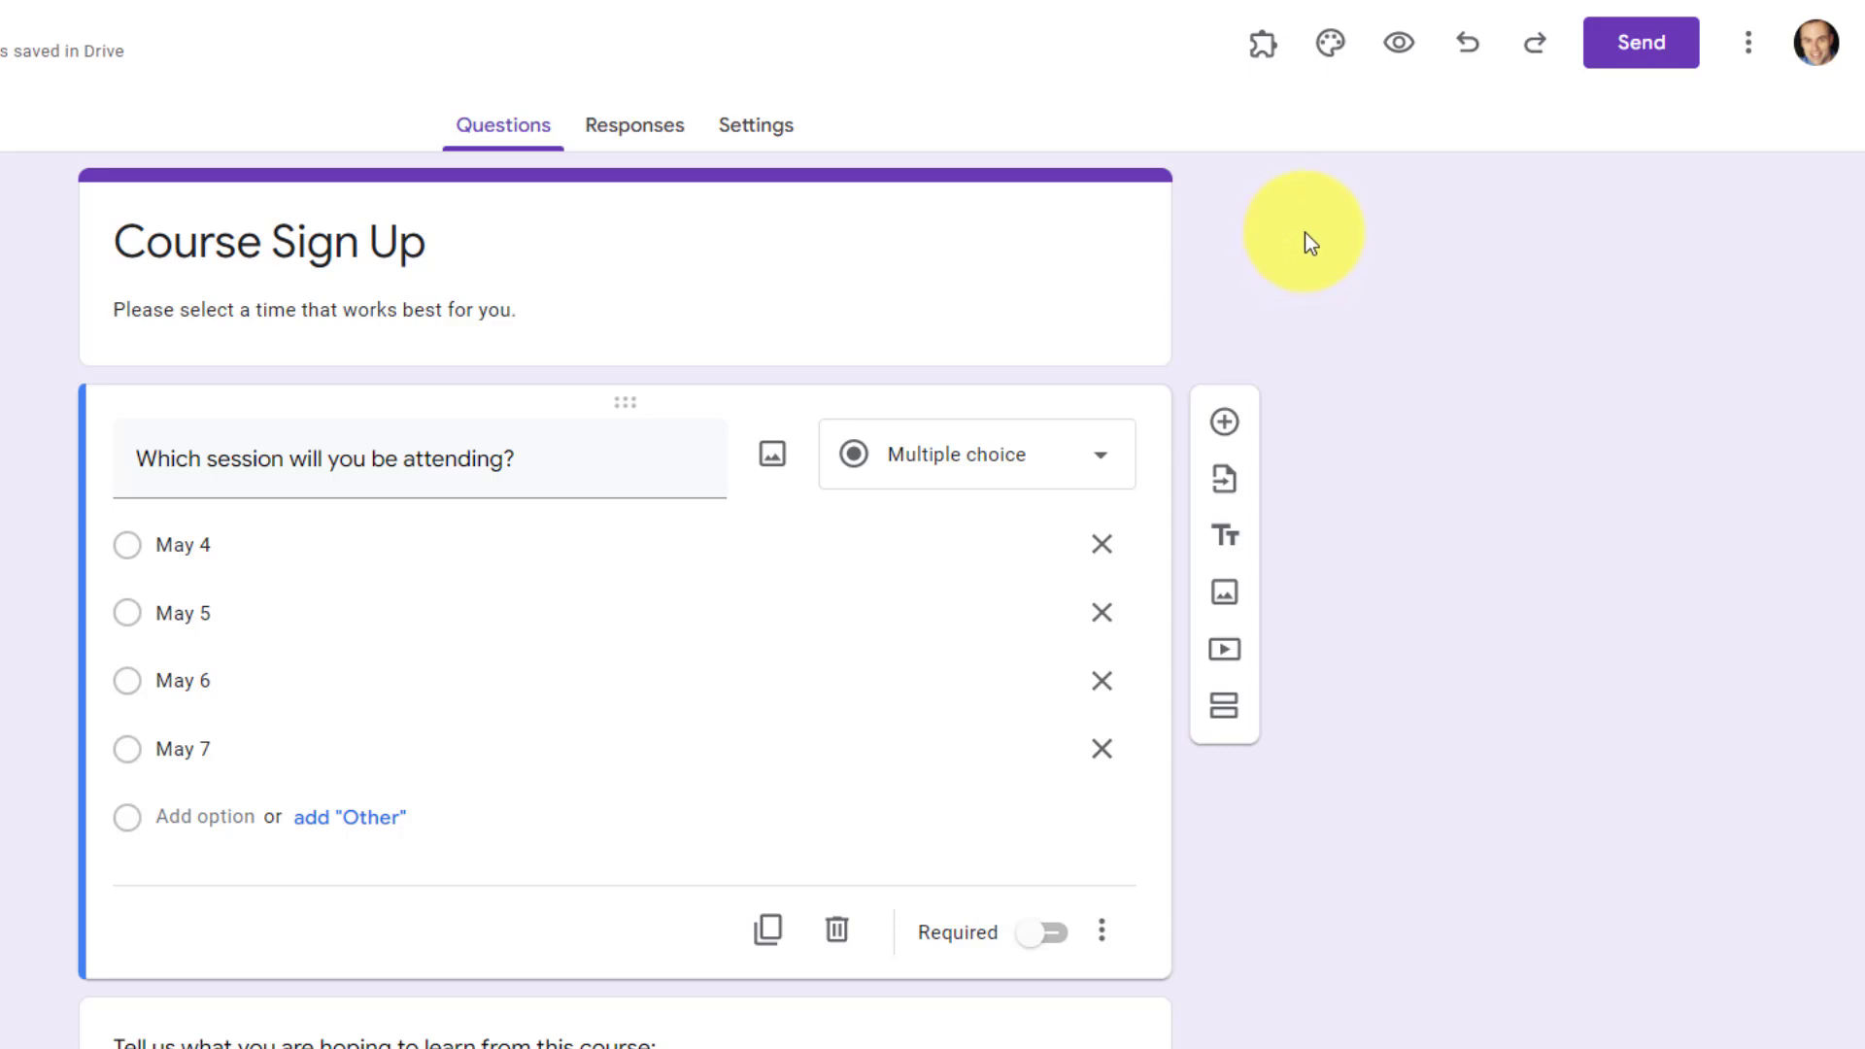
click(1754, 49)
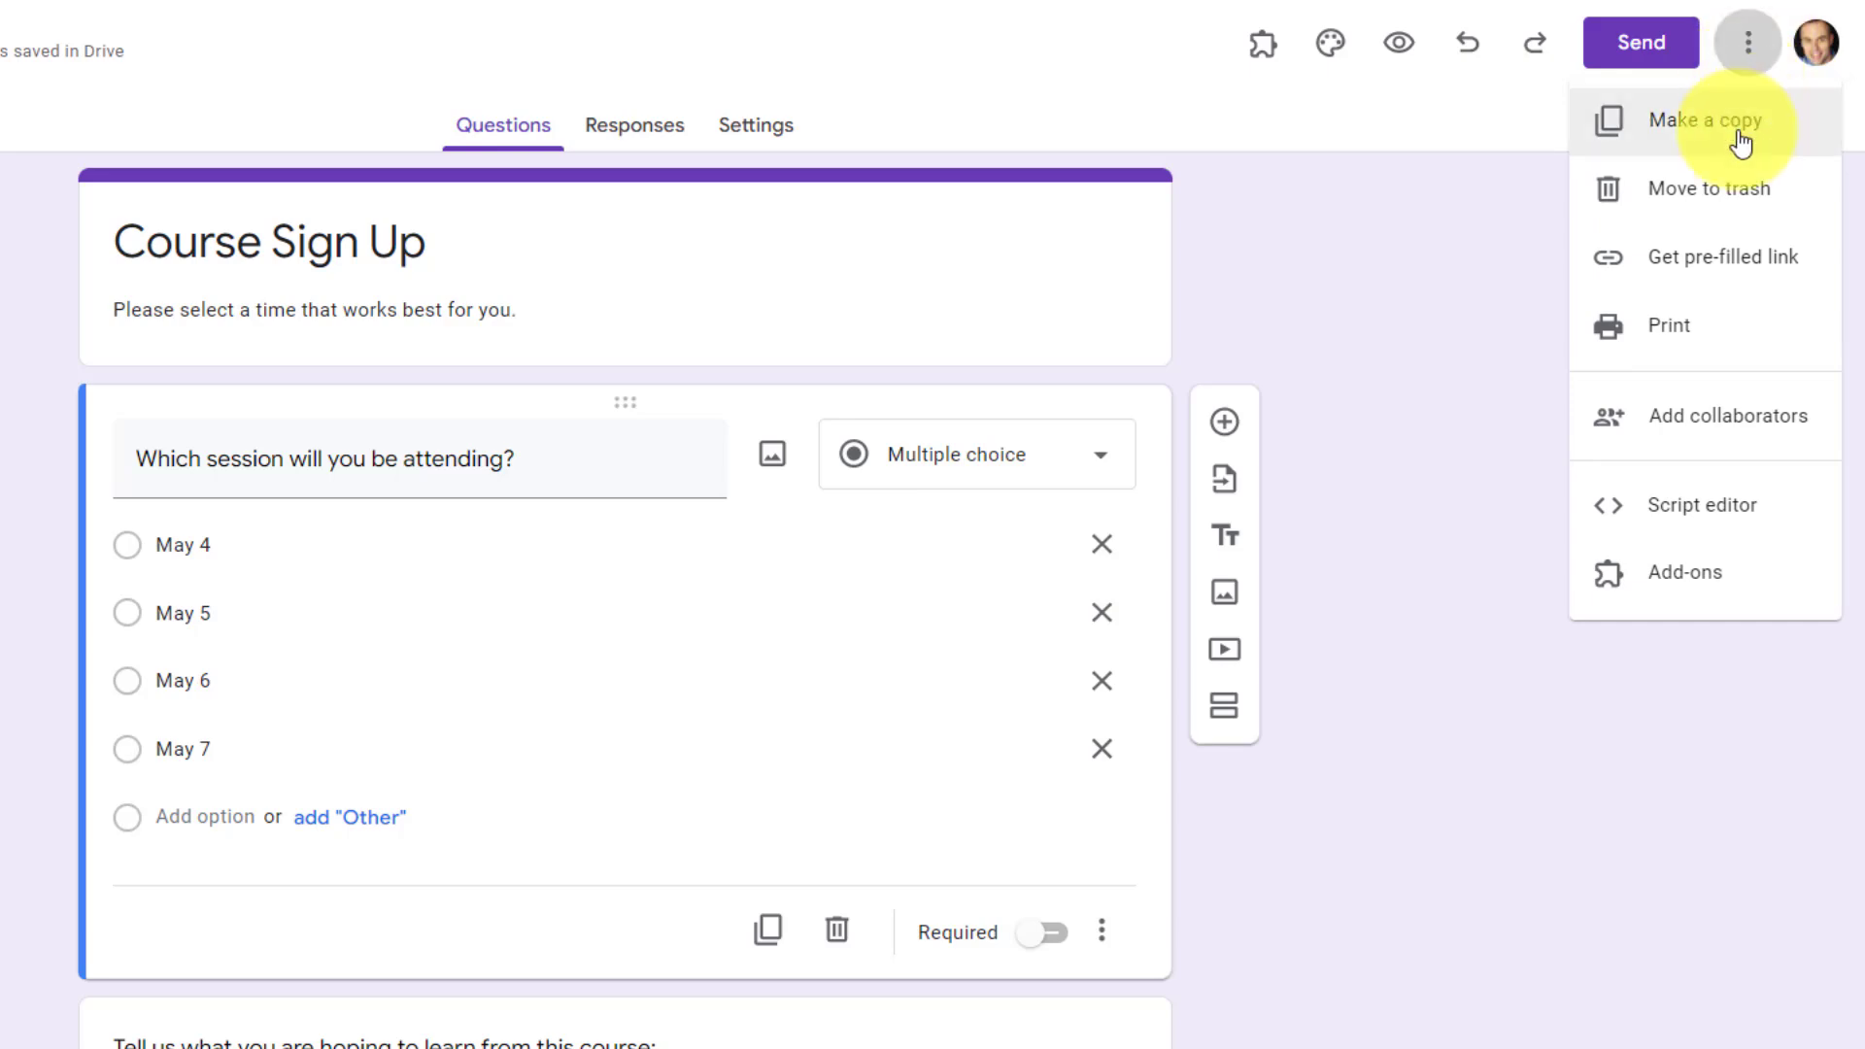
click(1687, 577)
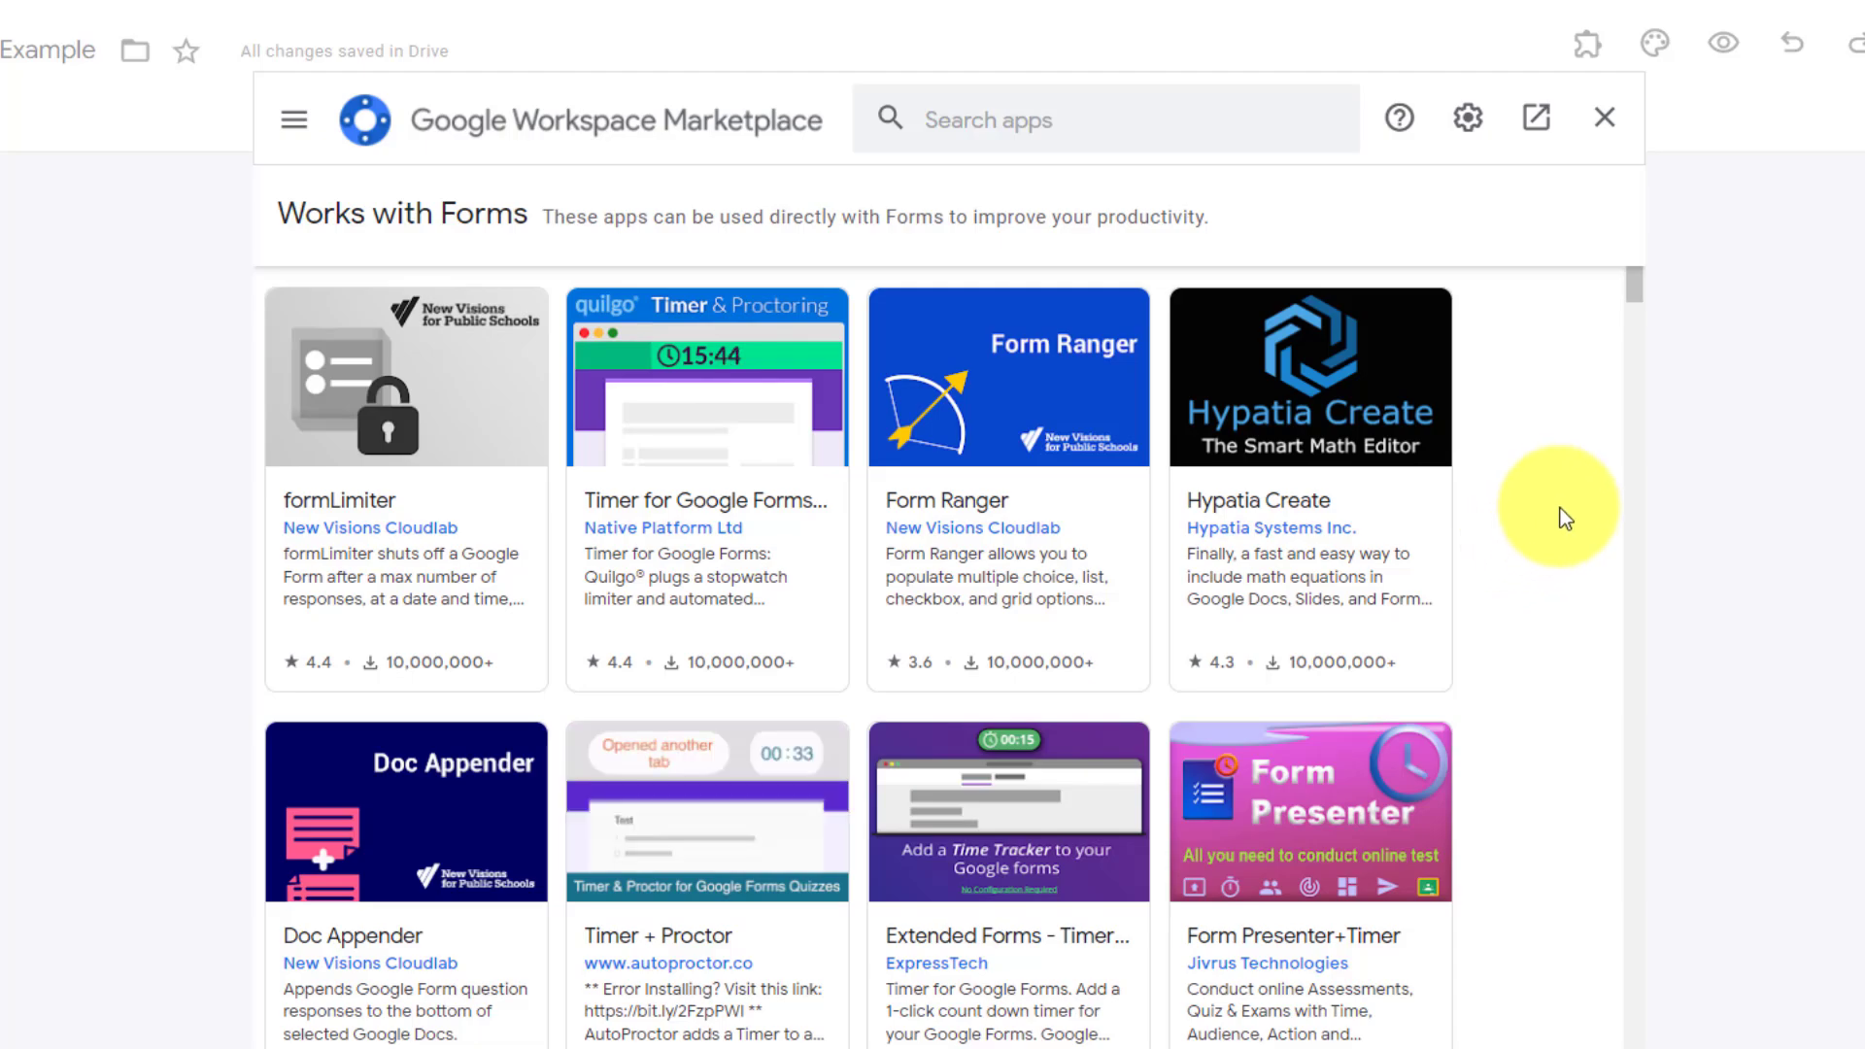
Step: Search the Marketplace for 'choice l' and open the 'Choice Limit | Form Limit | Choice Remove Removal' listing
scroll(1212, 682, down, 10)
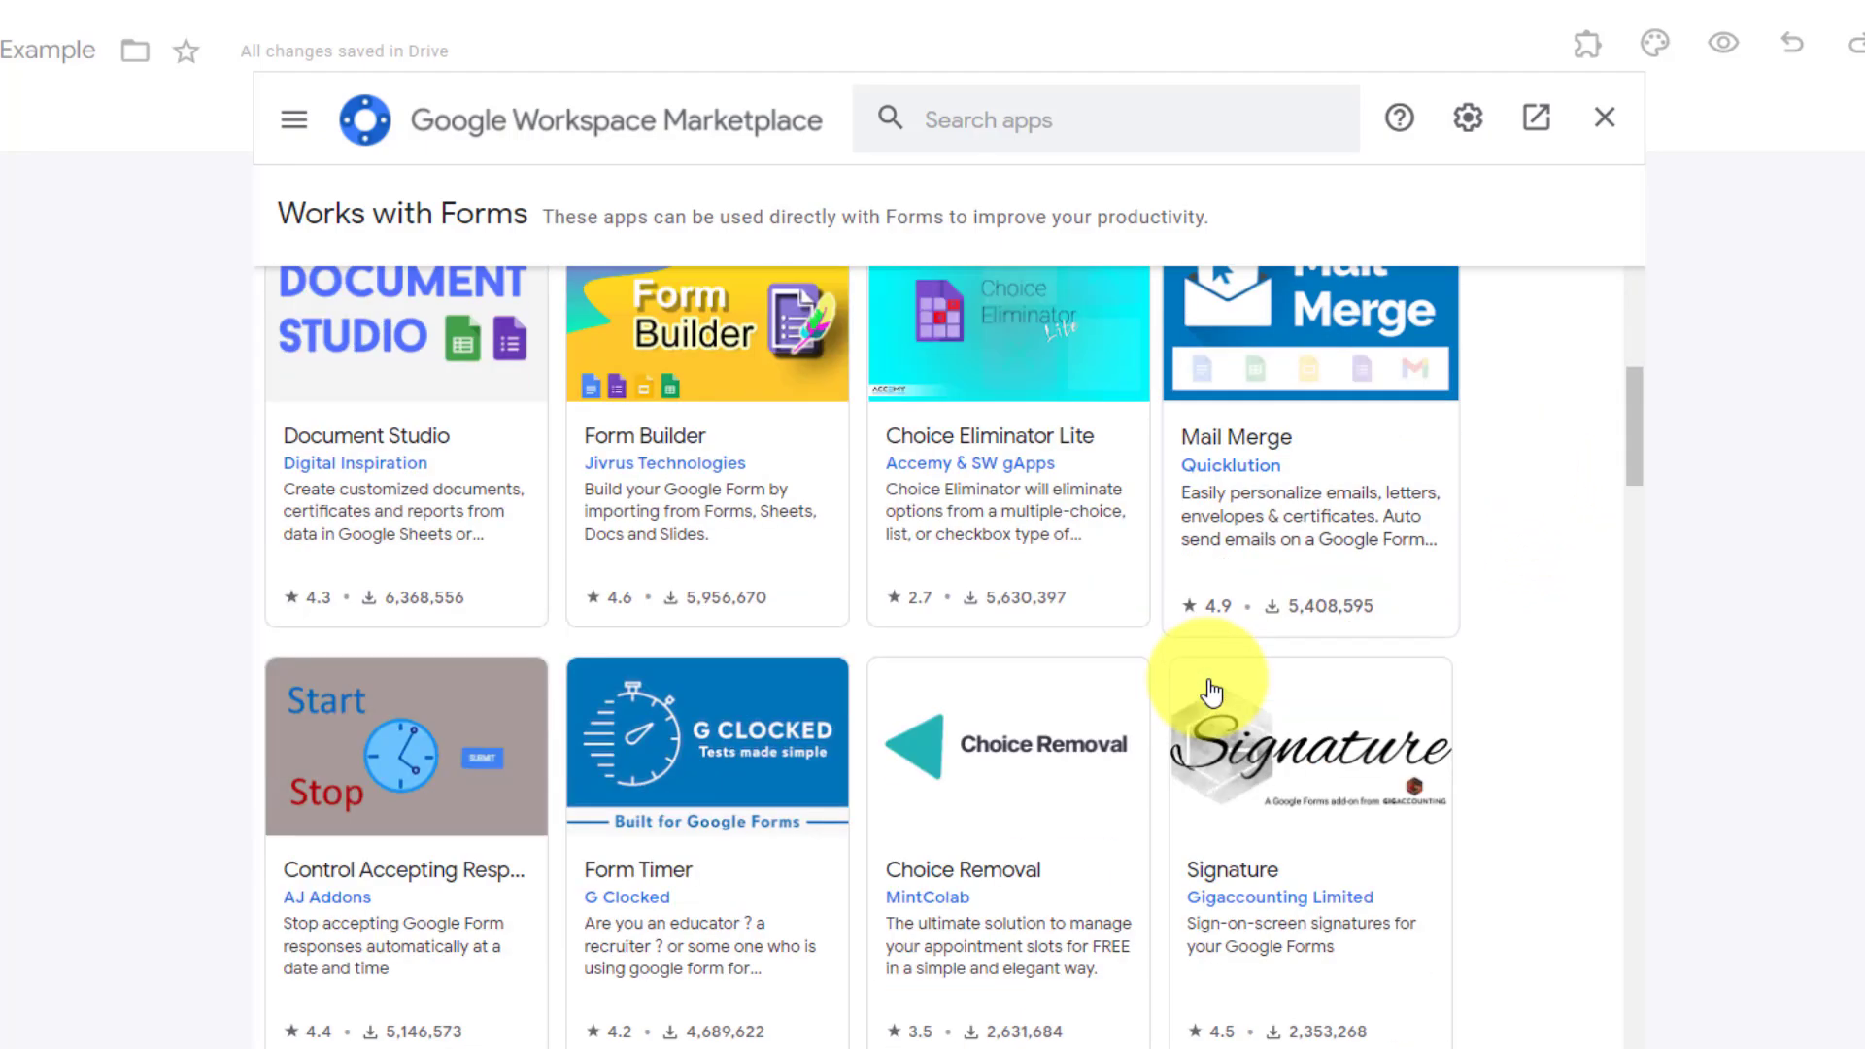
scroll(1211, 692, down, 3)
scroll(1212, 680, up, 3)
scroll(1215, 675, up, 6)
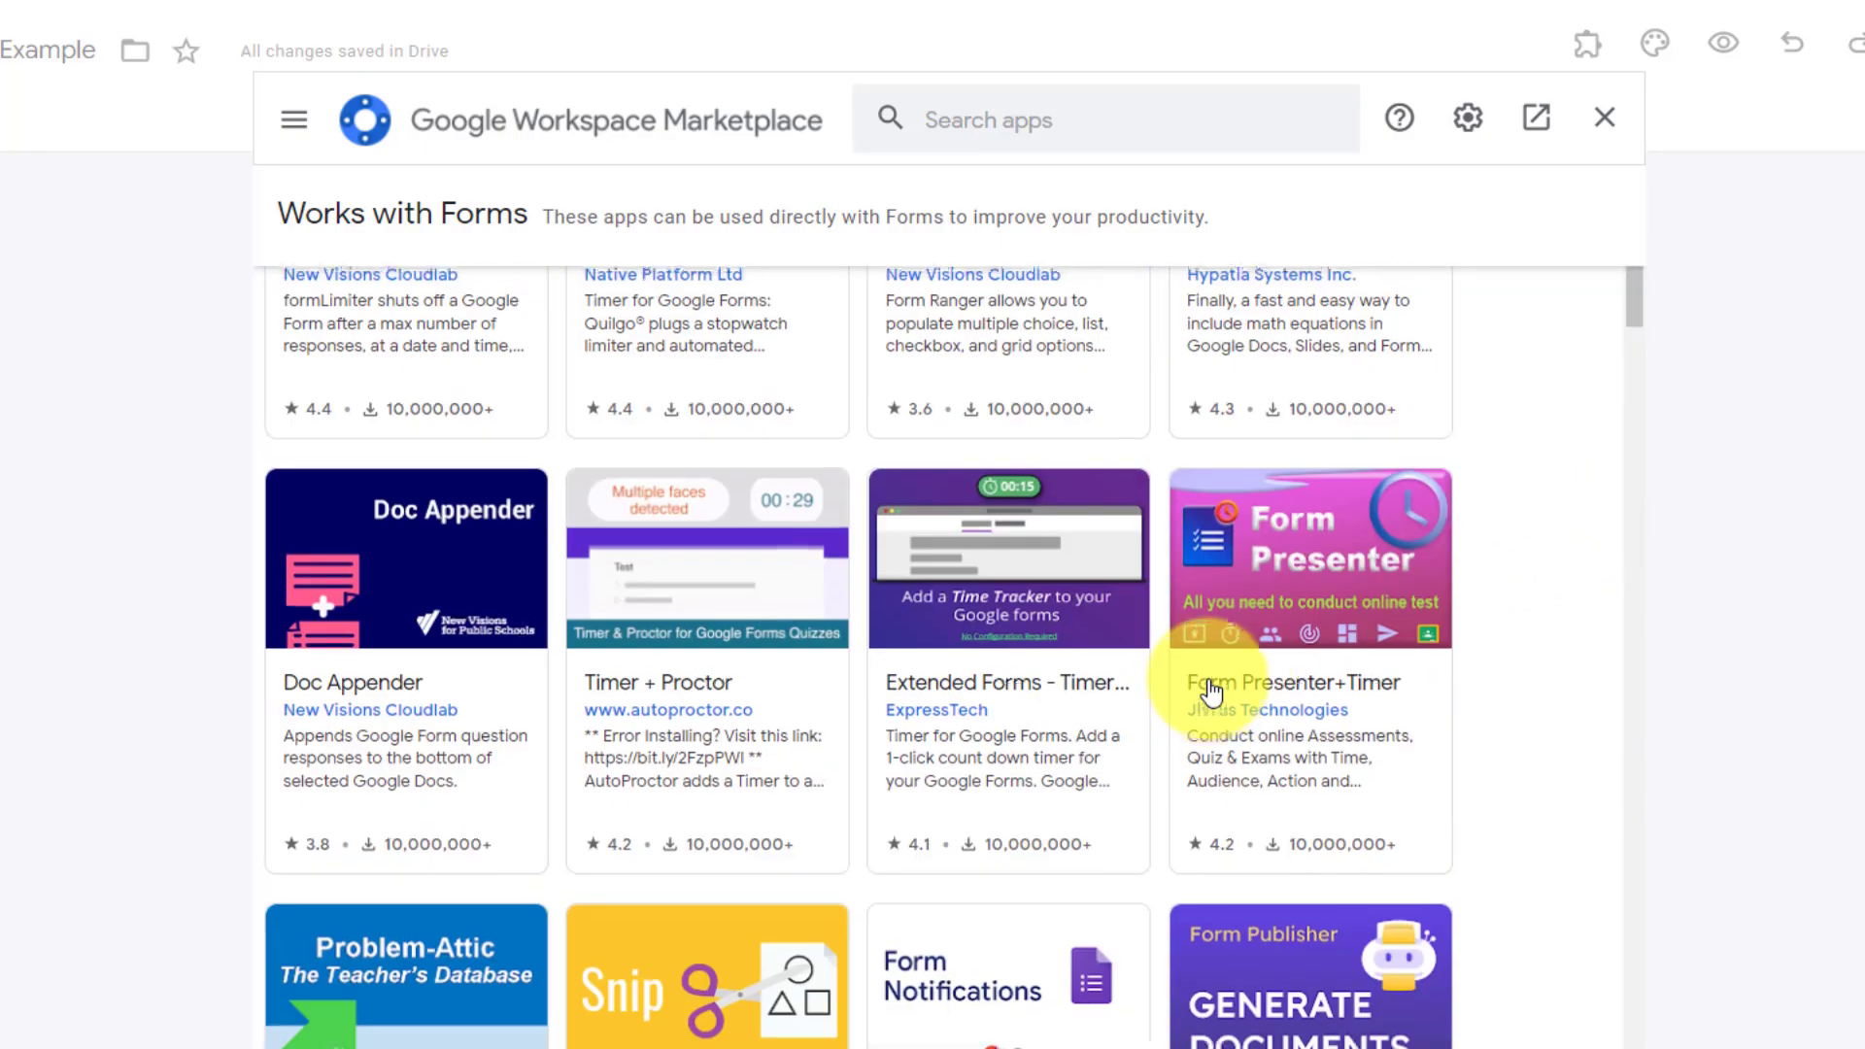
scroll(1220, 669, up, 3)
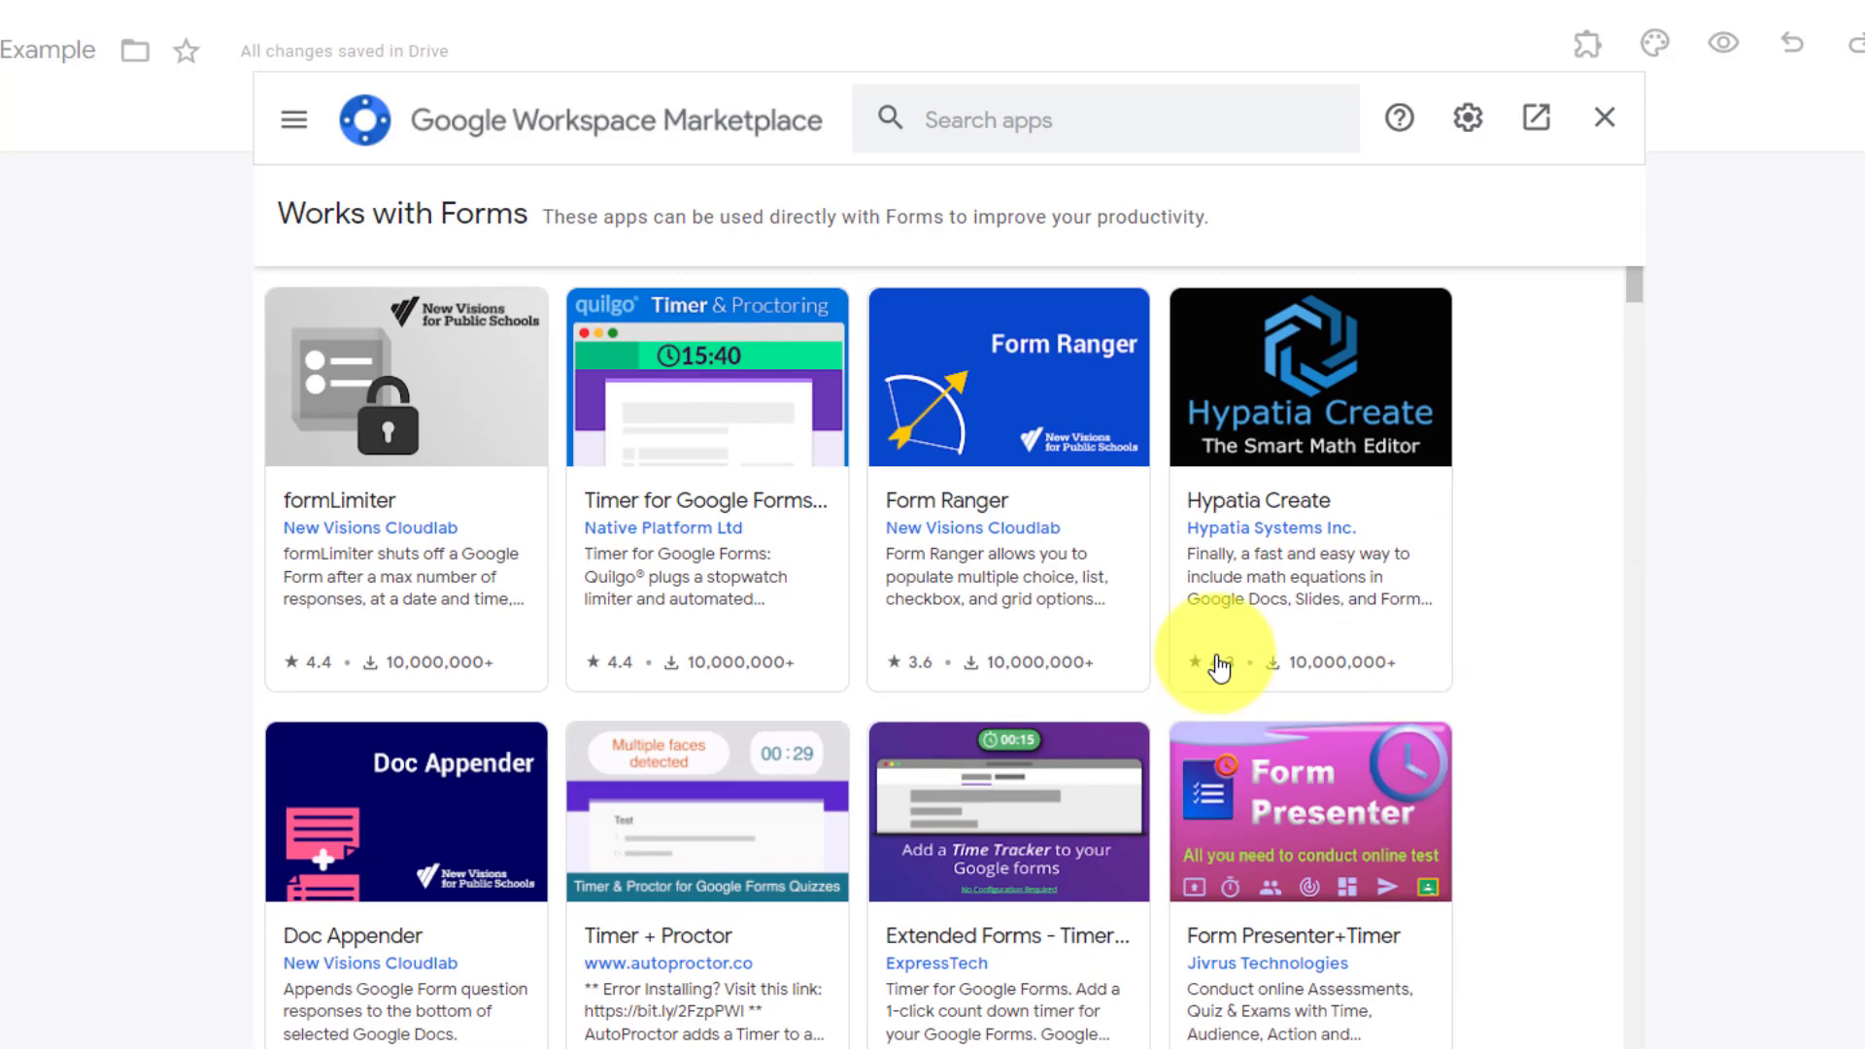
click(1100, 115)
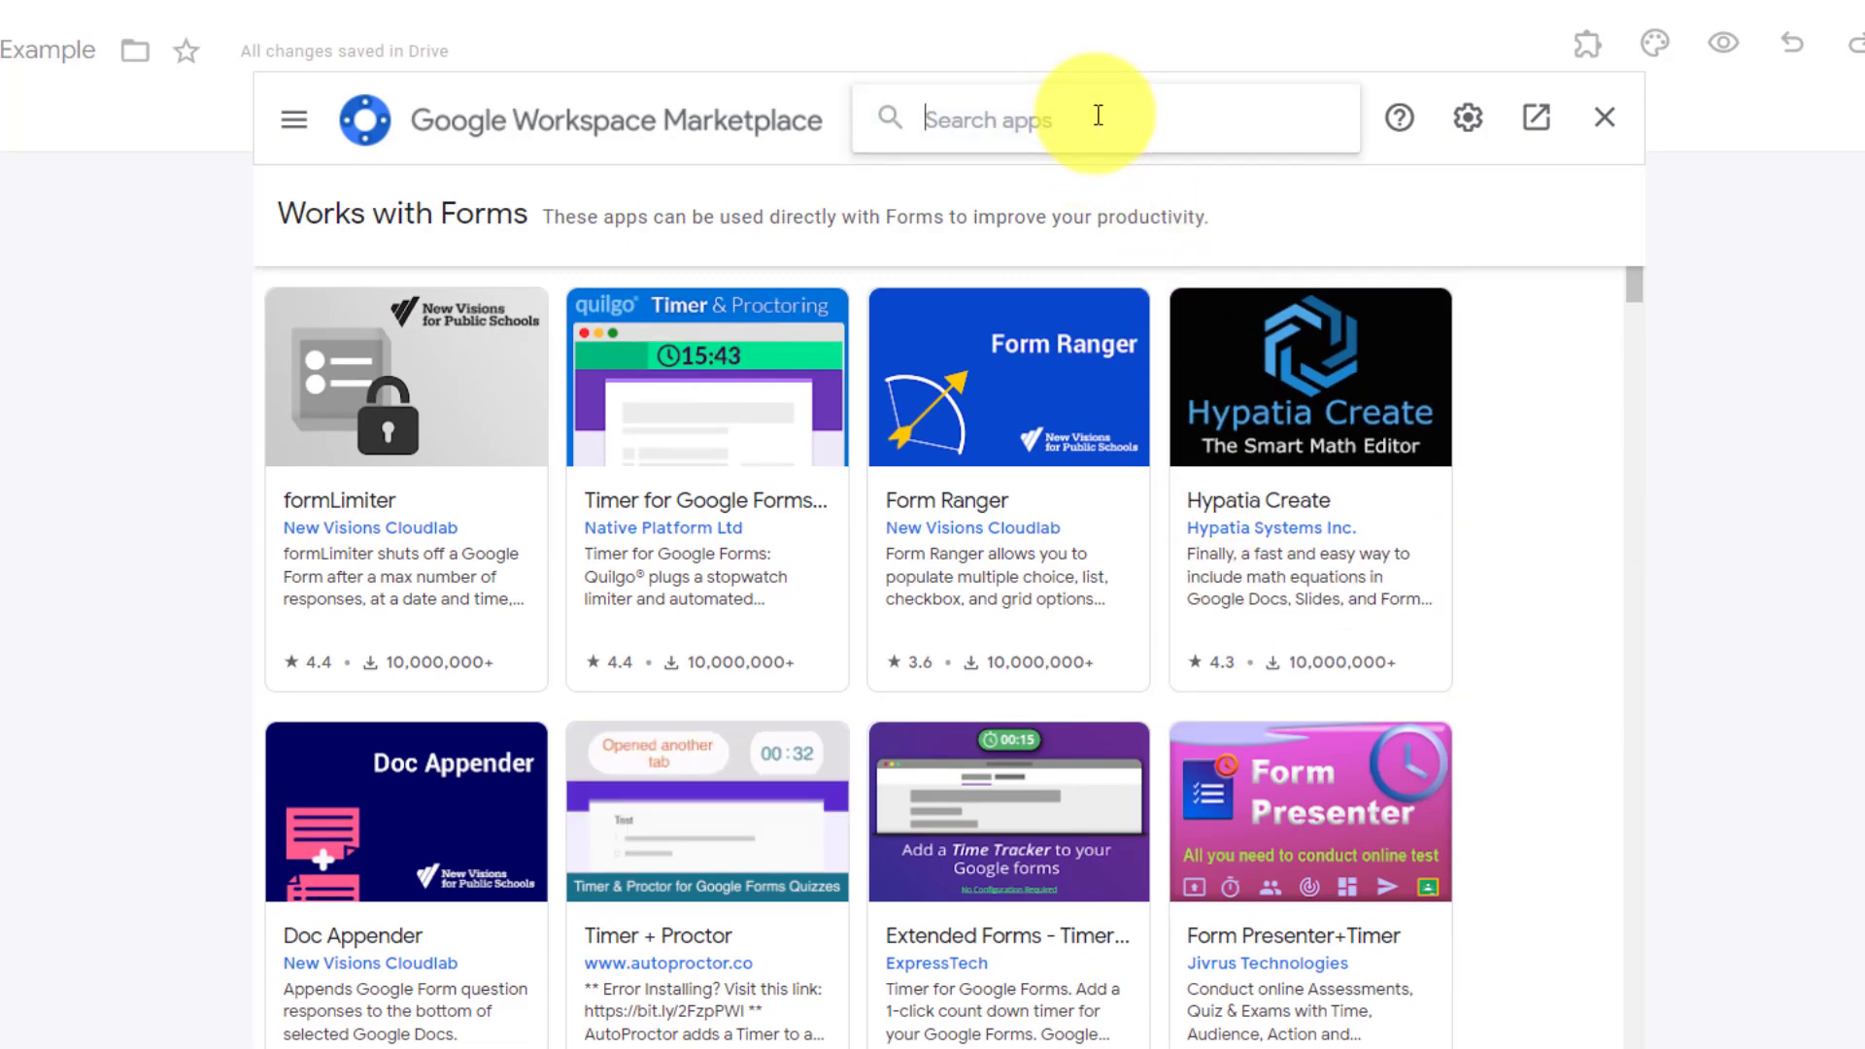
text(choice)
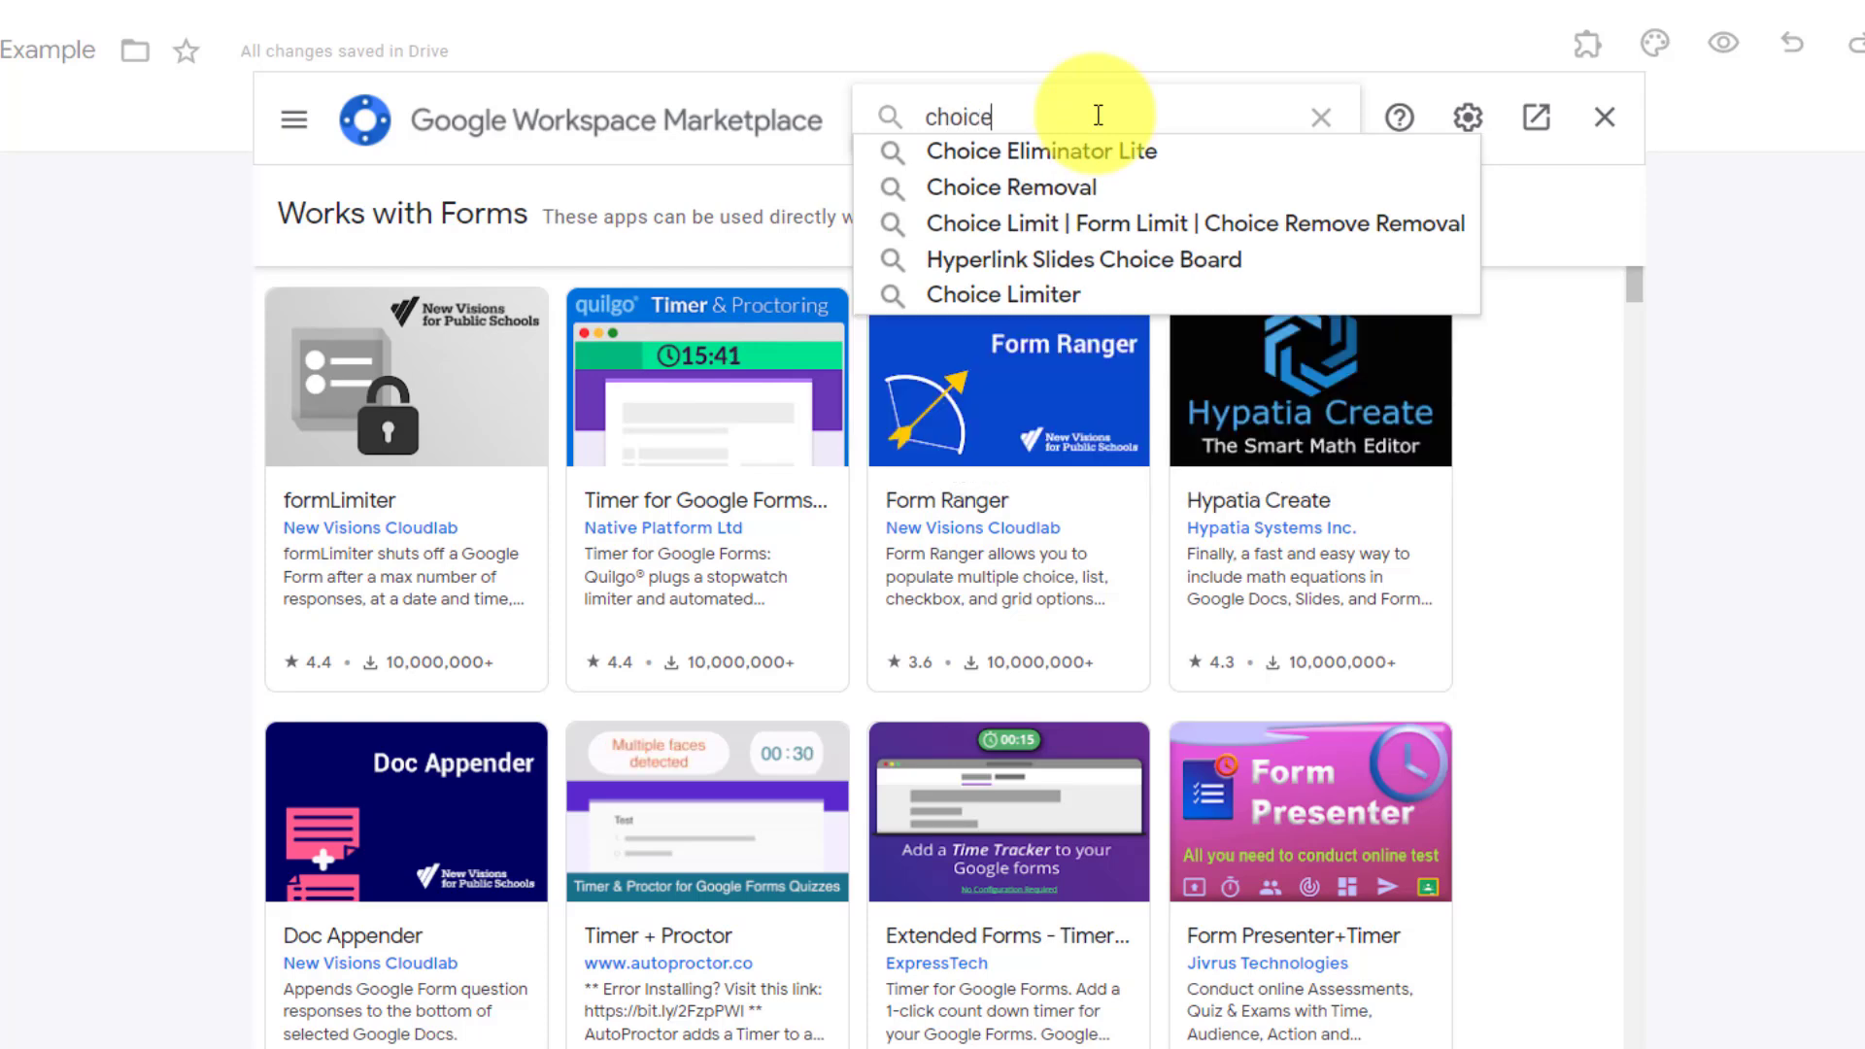
text( l)
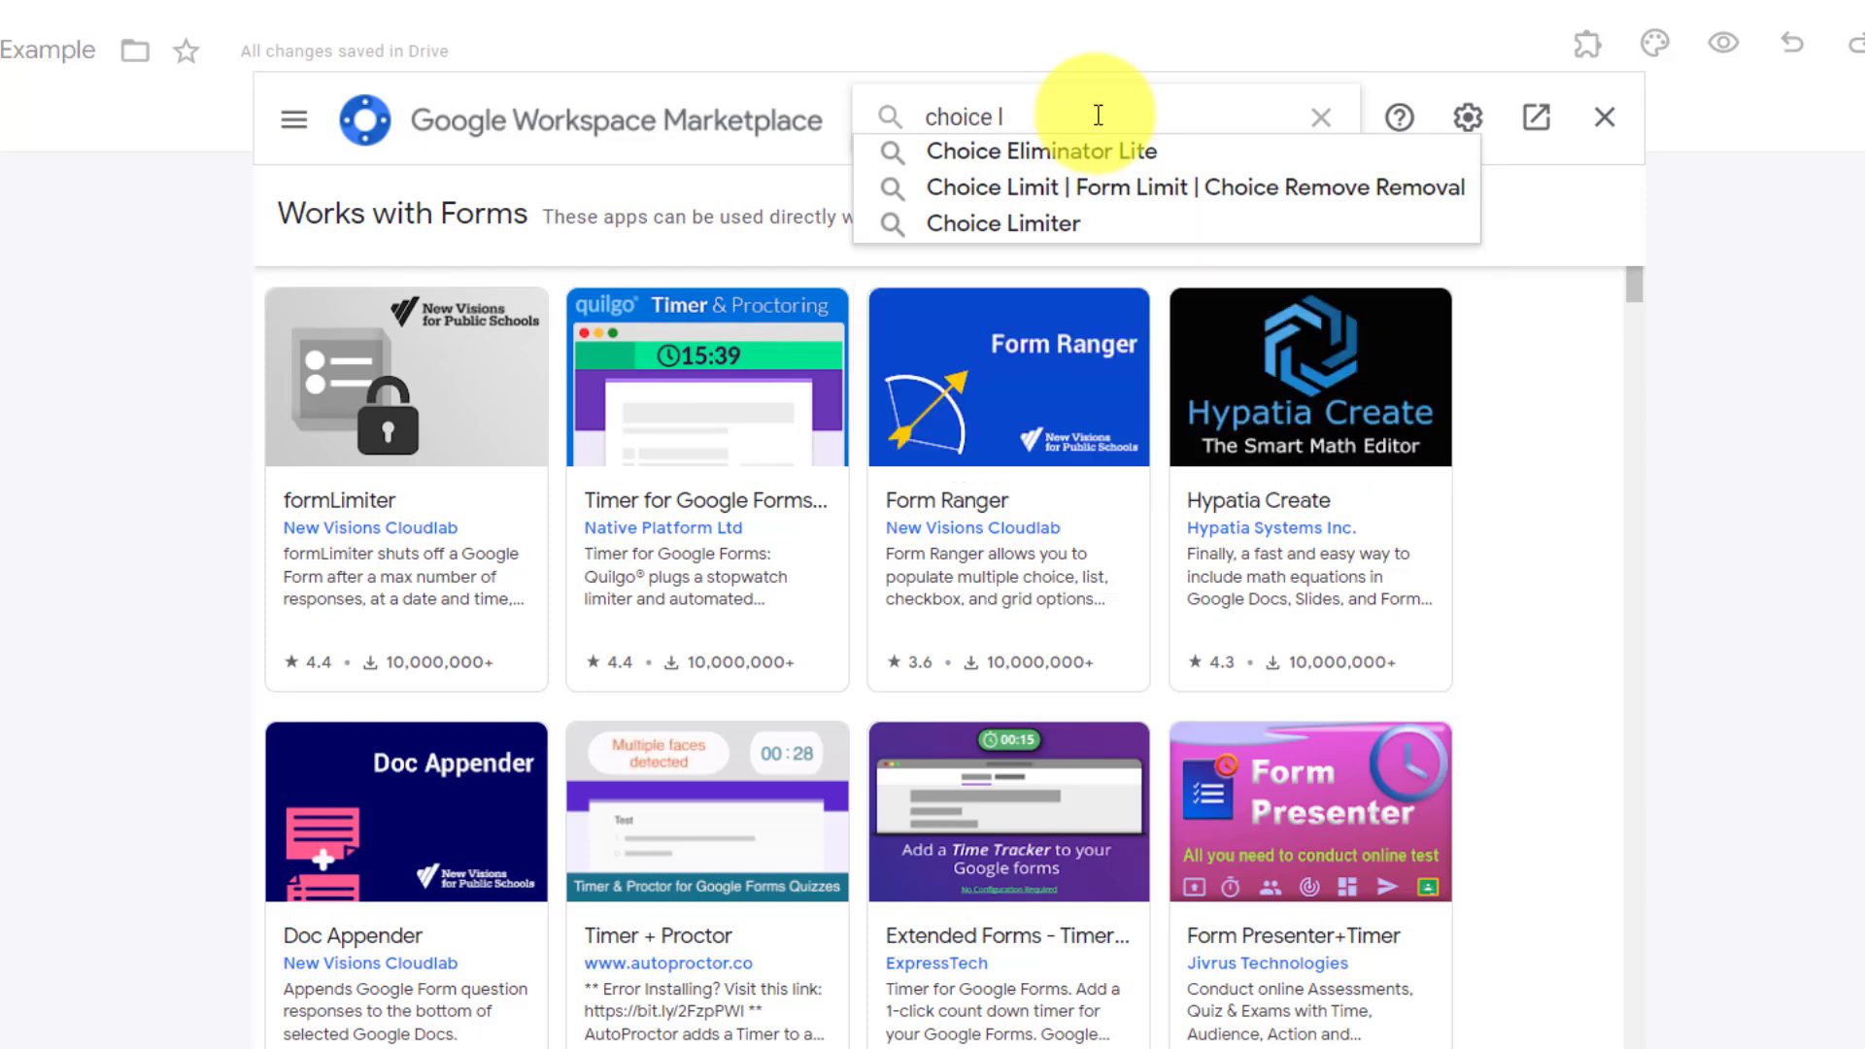
click(1057, 190)
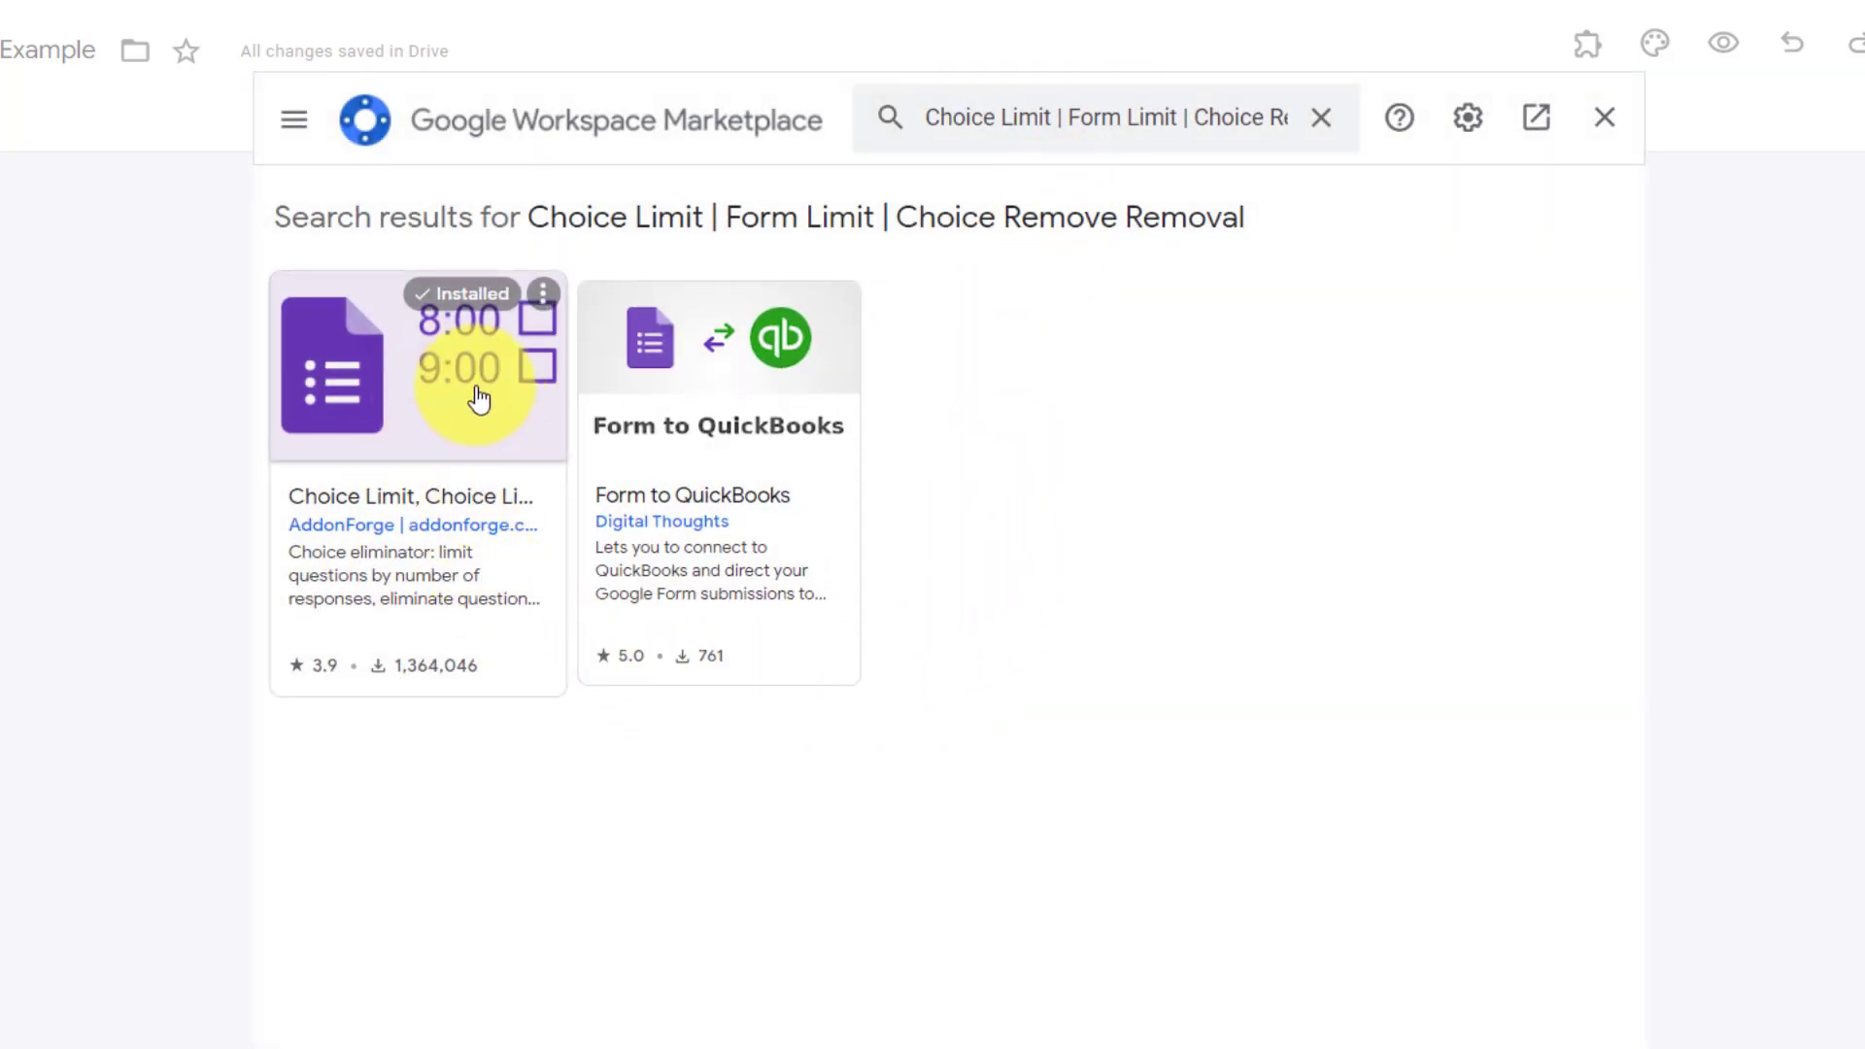
Step: Return to the form and start the Choice Limit add-on from the Add-ons menu
click(1605, 117)
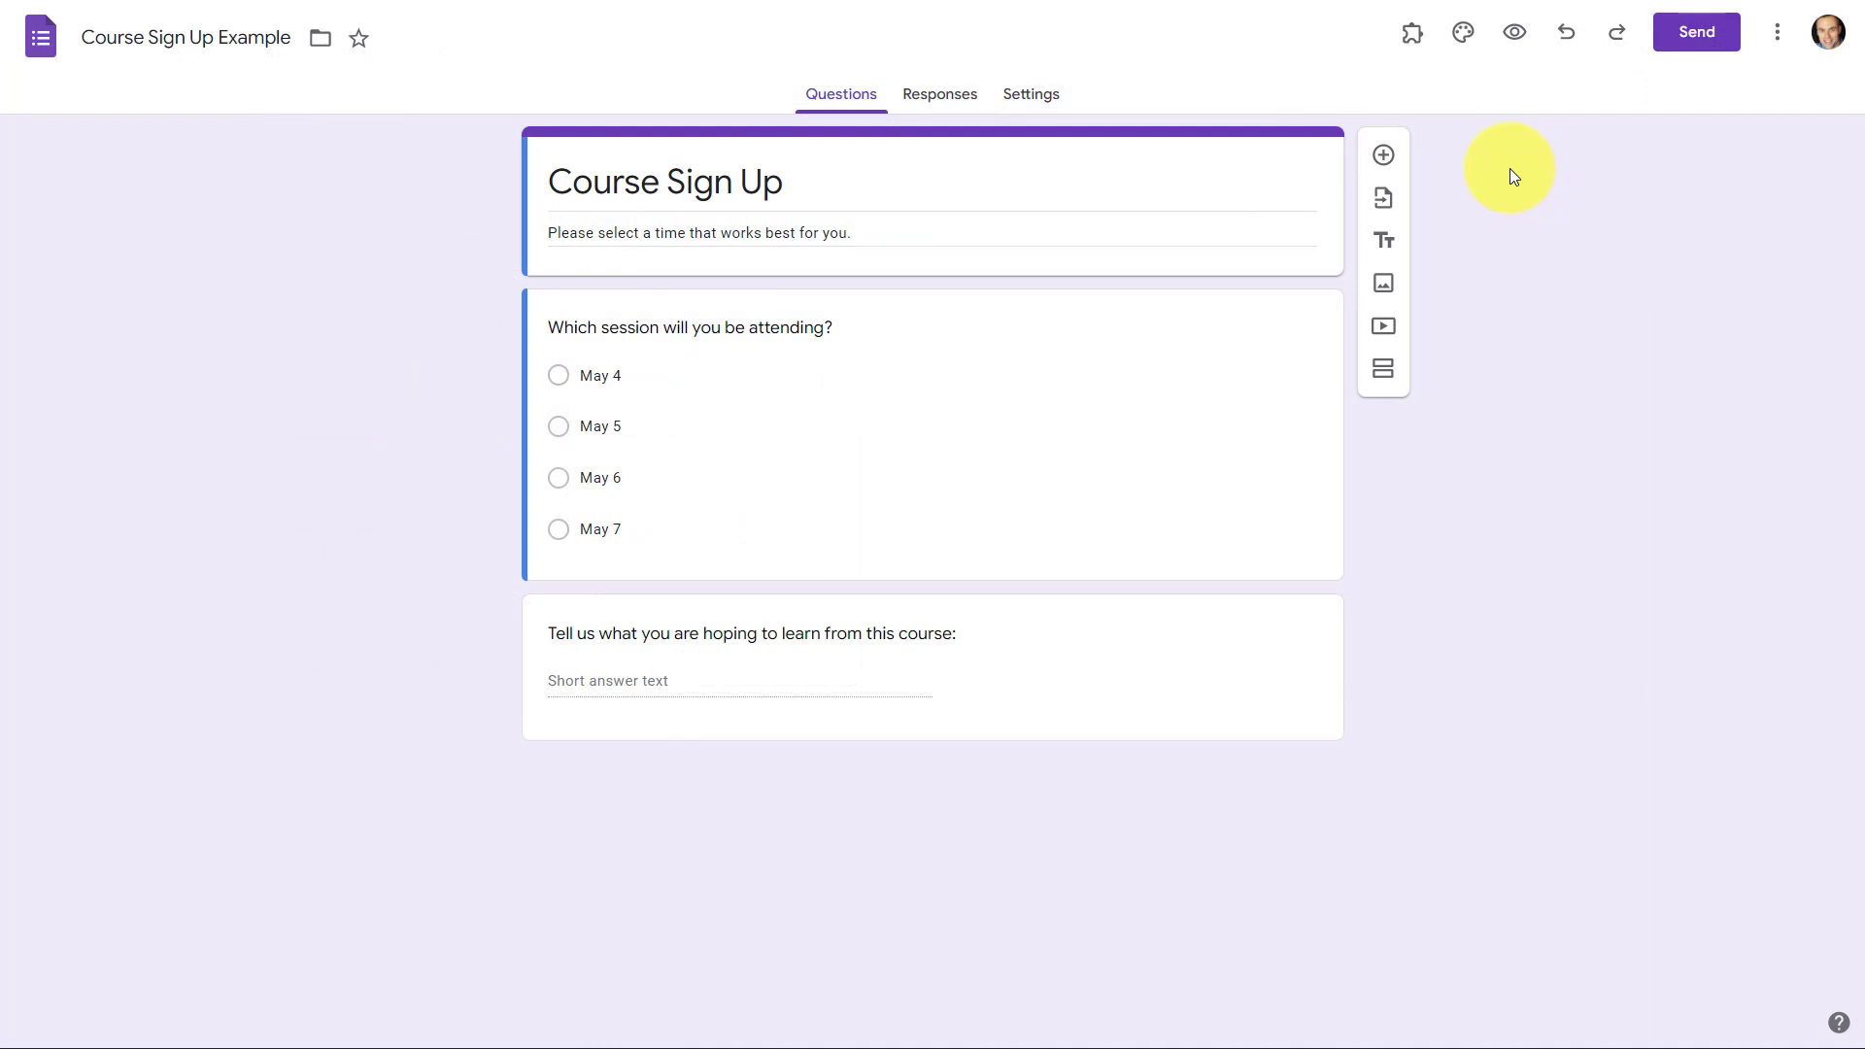
click(1414, 39)
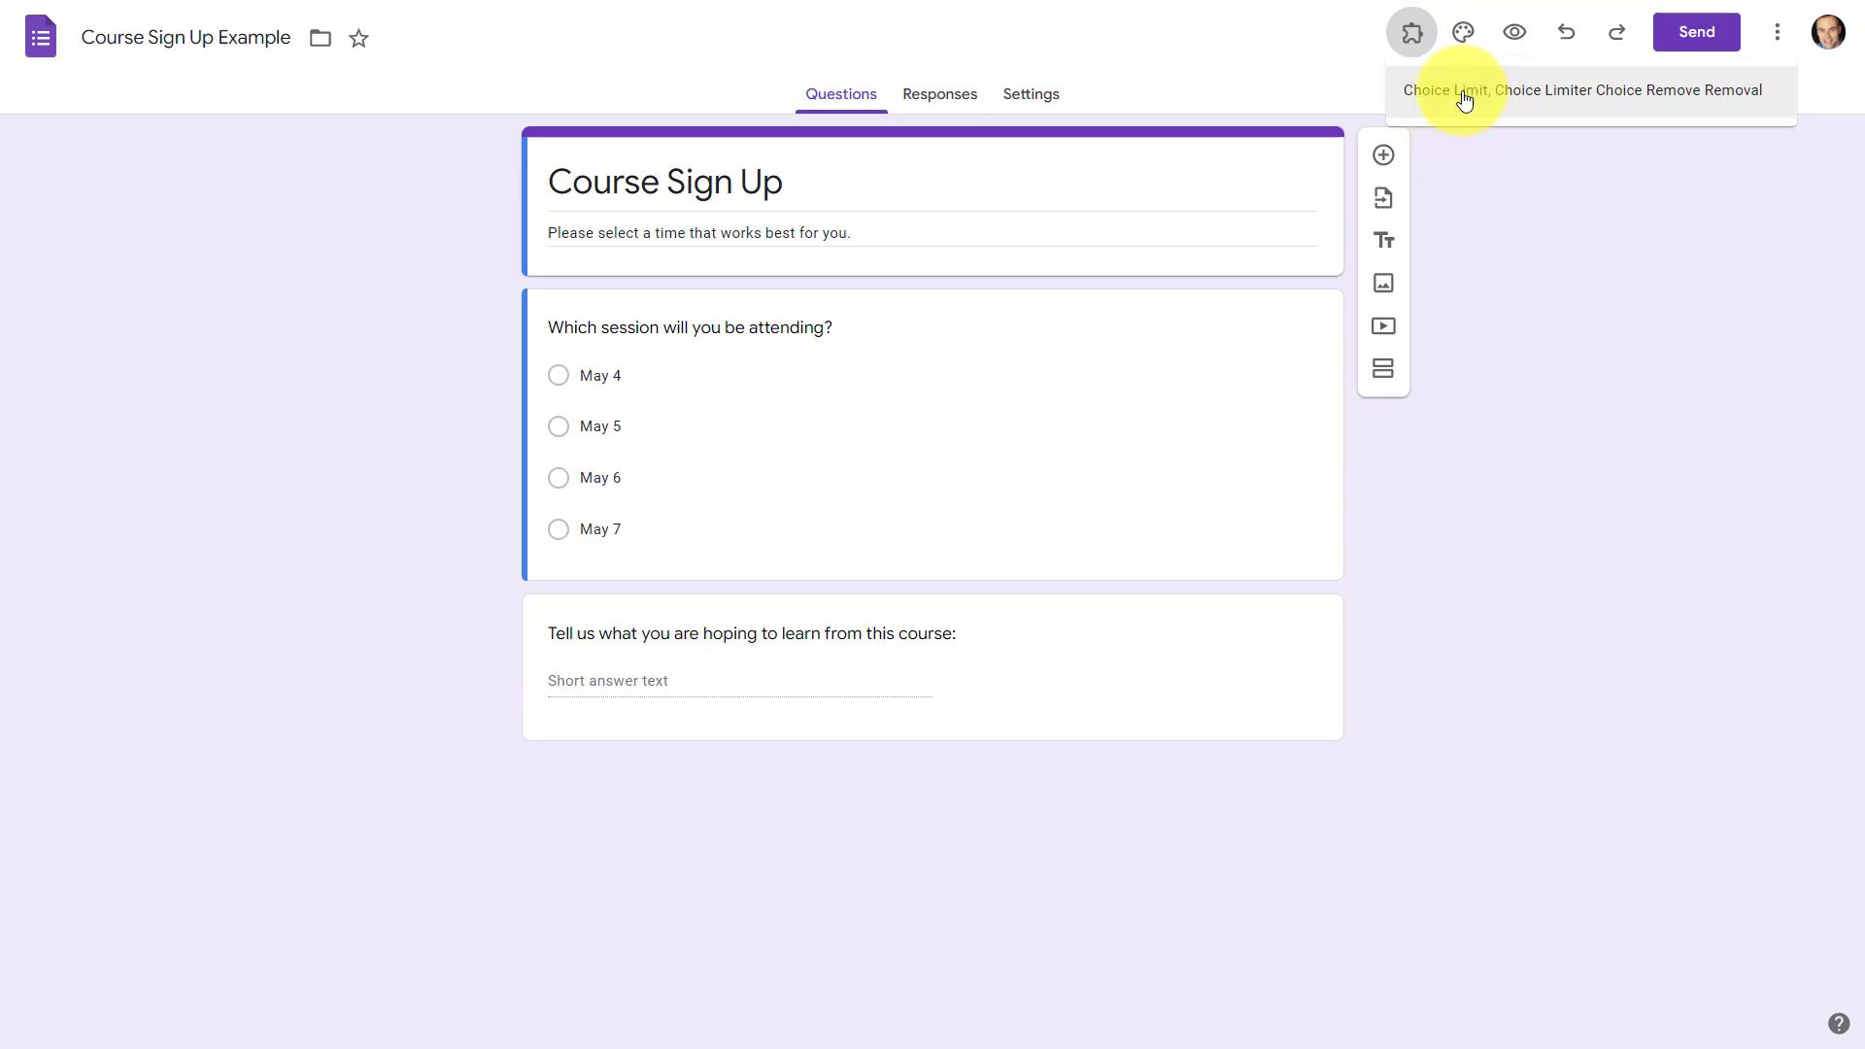
click(1460, 97)
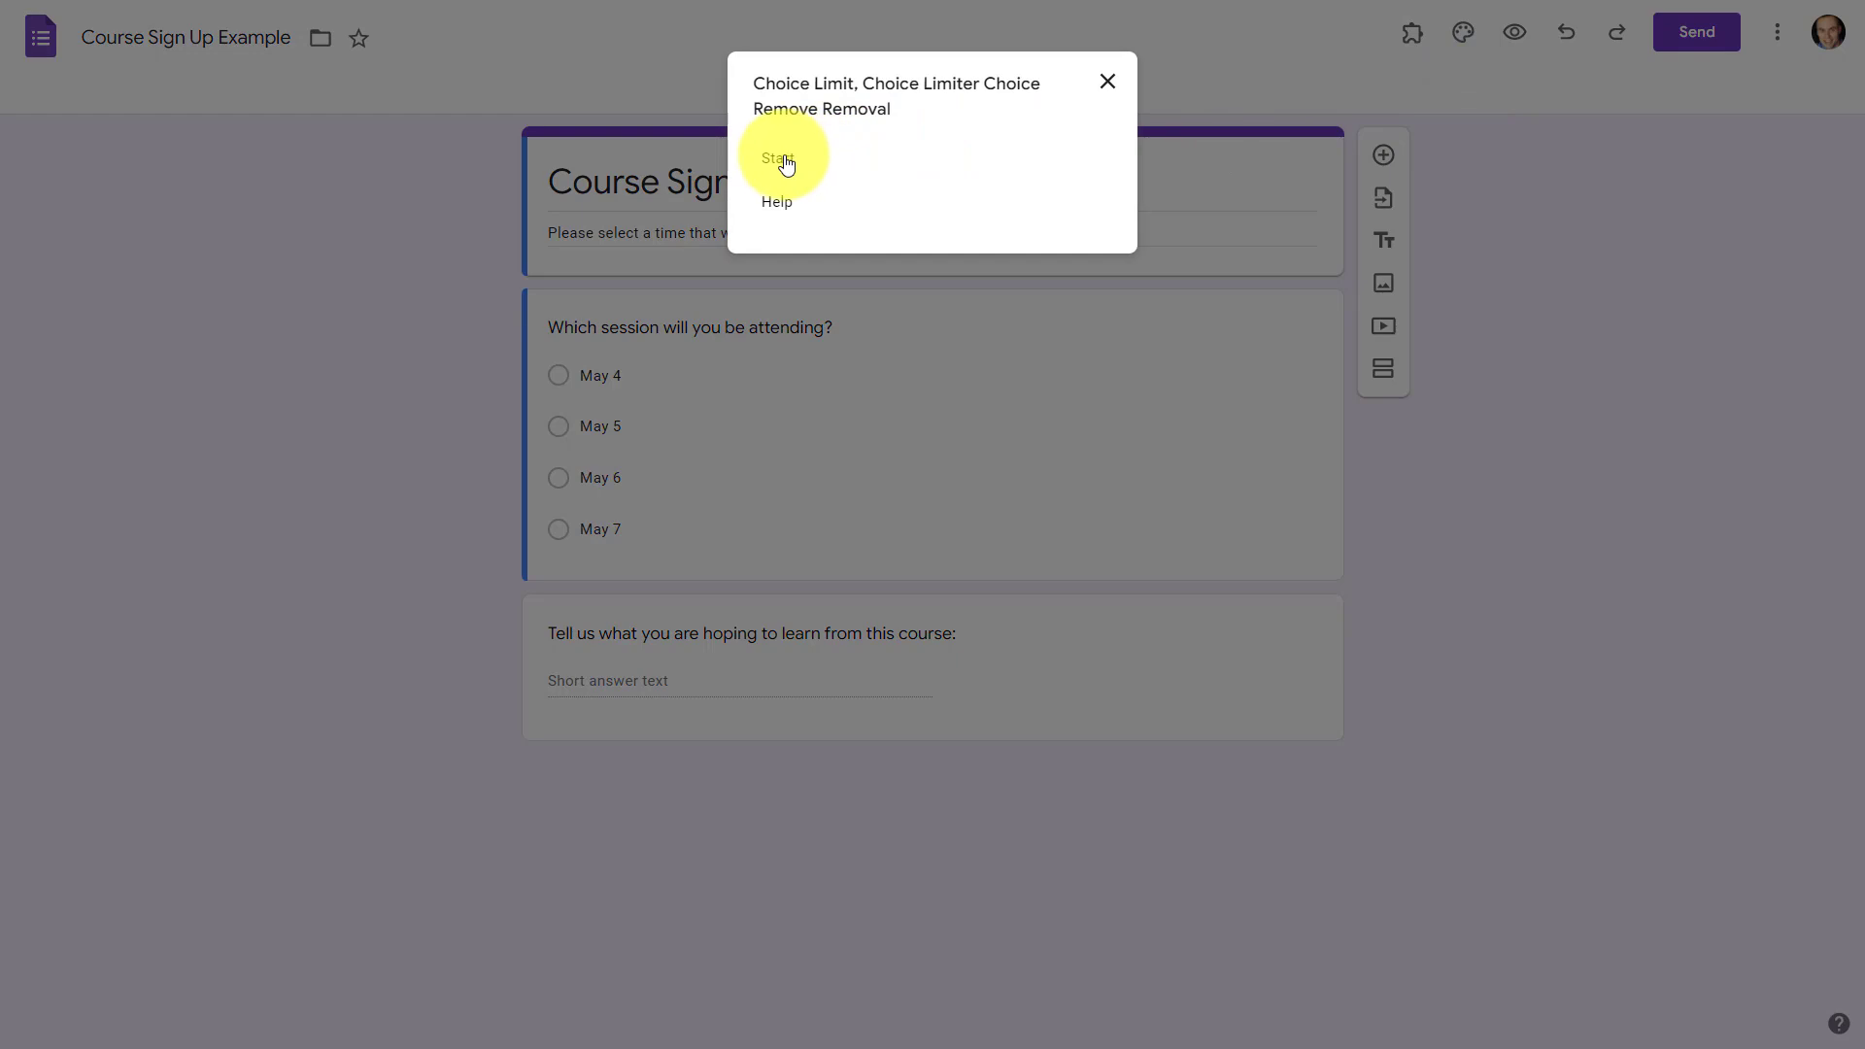
click(779, 160)
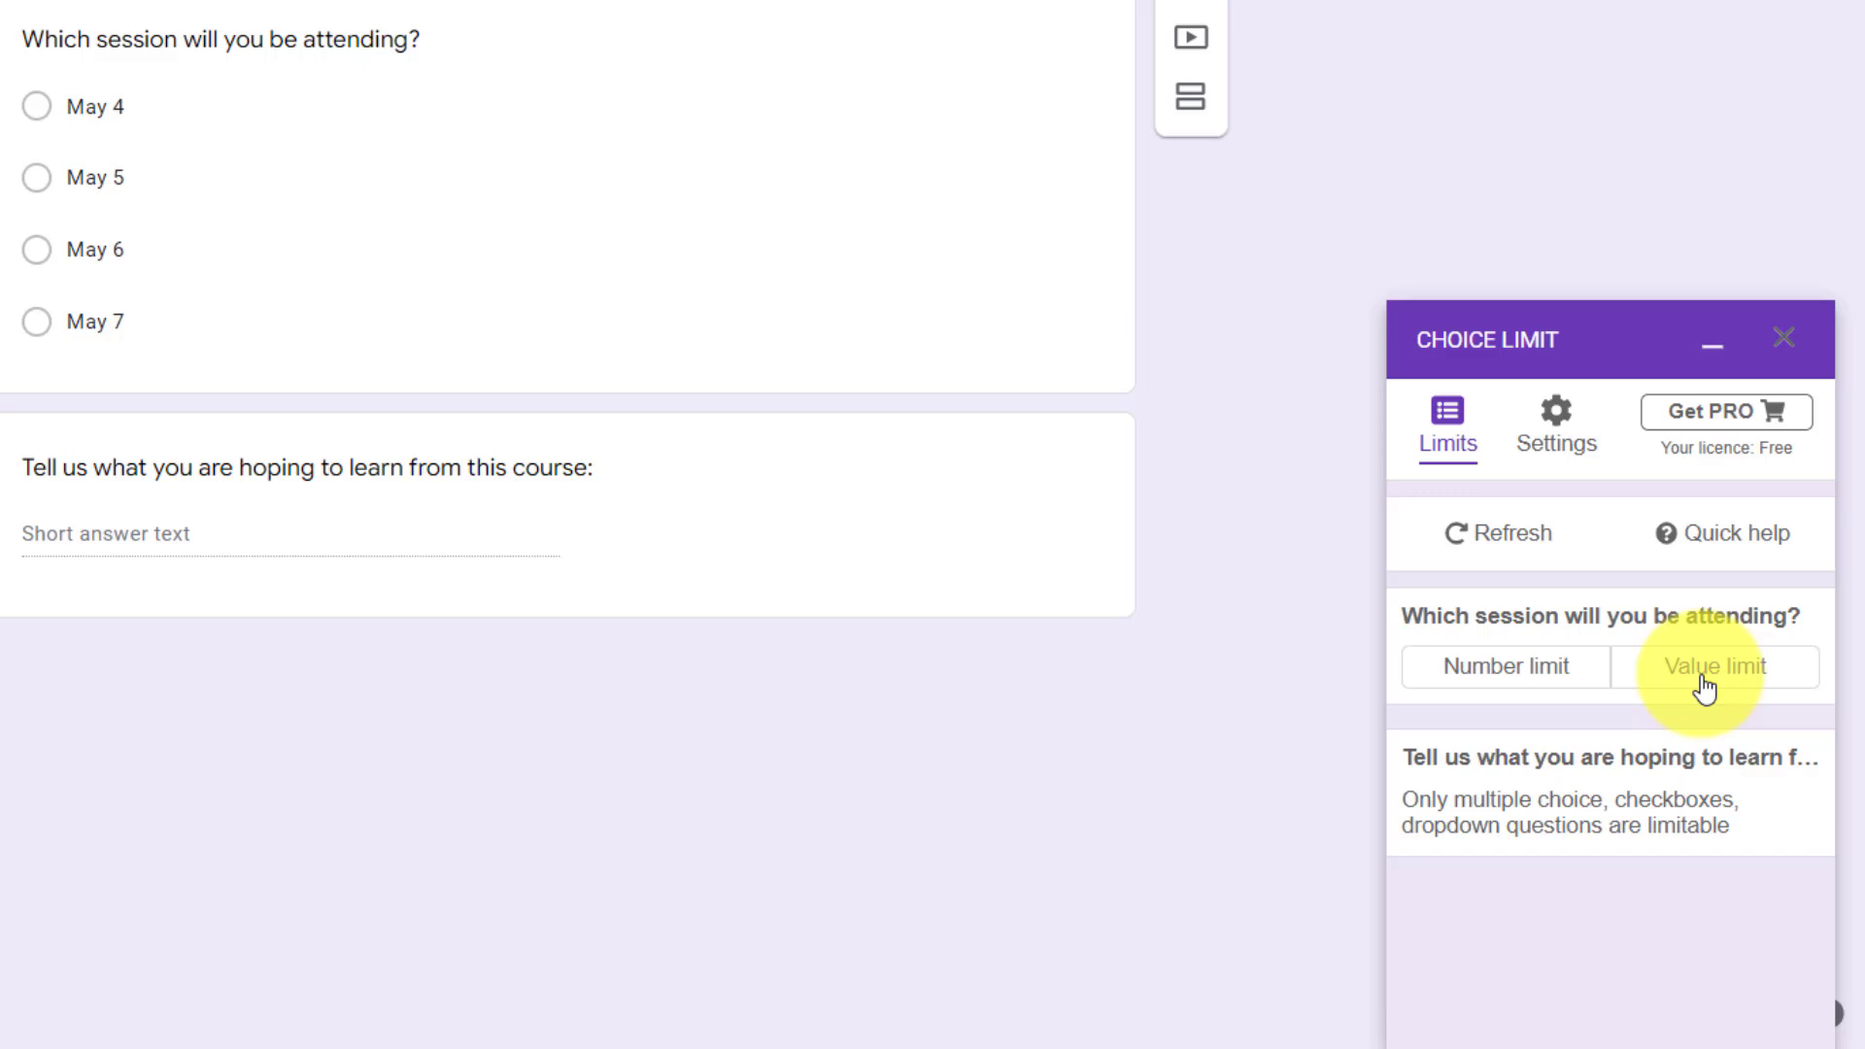
Step: Apply a generic number limit of 3 responses to all session choices
click(1524, 687)
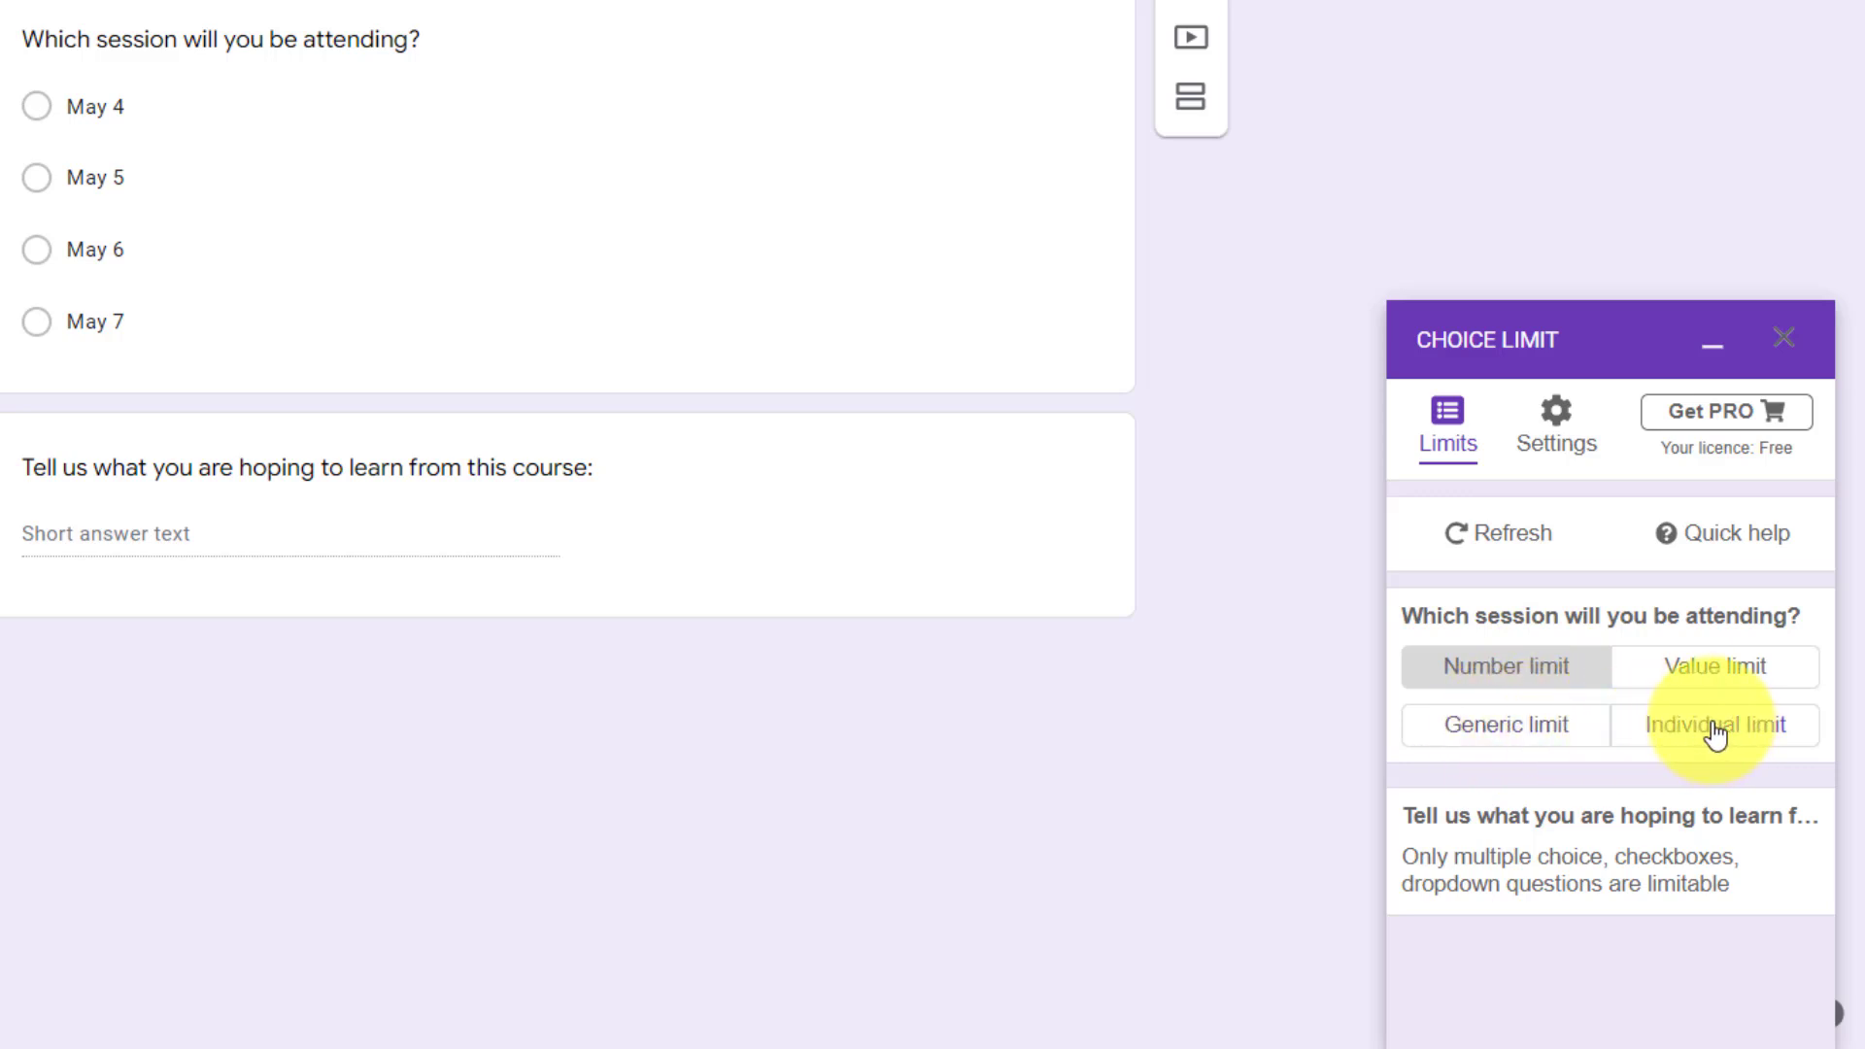
click(1487, 743)
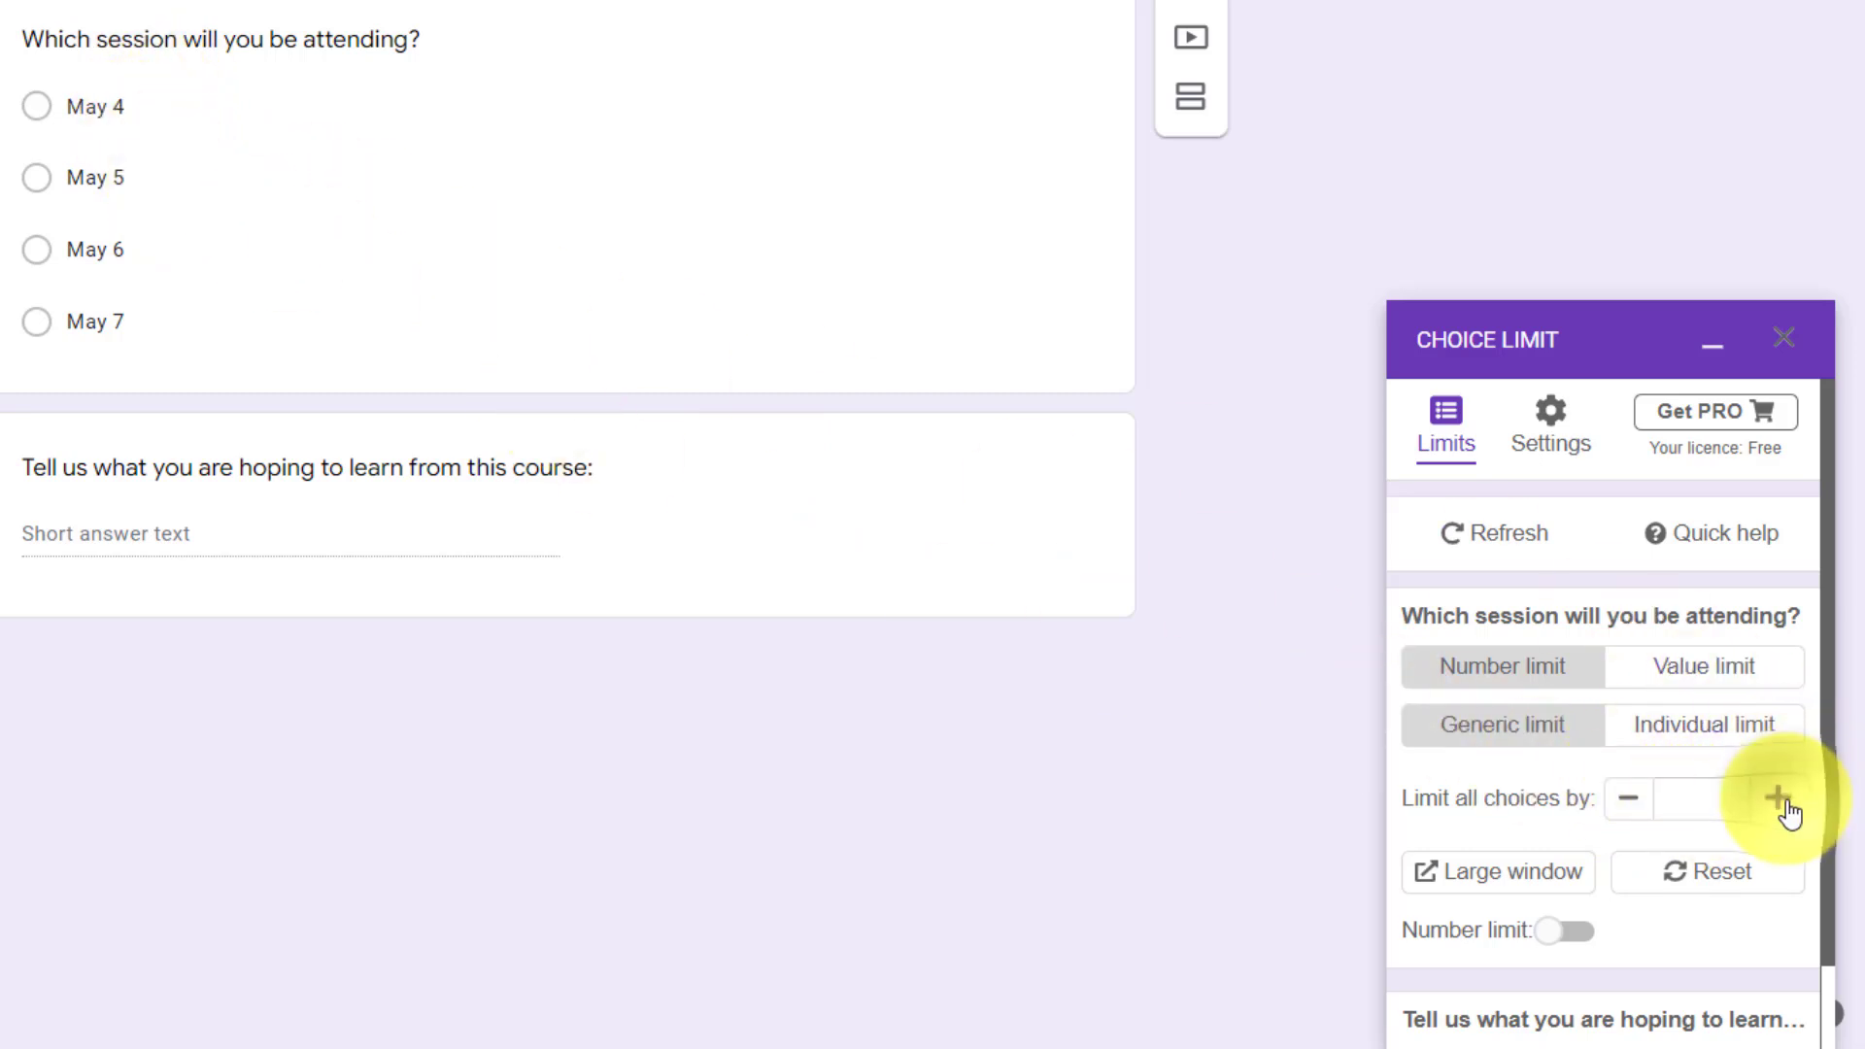
click(1780, 801)
click(1780, 800)
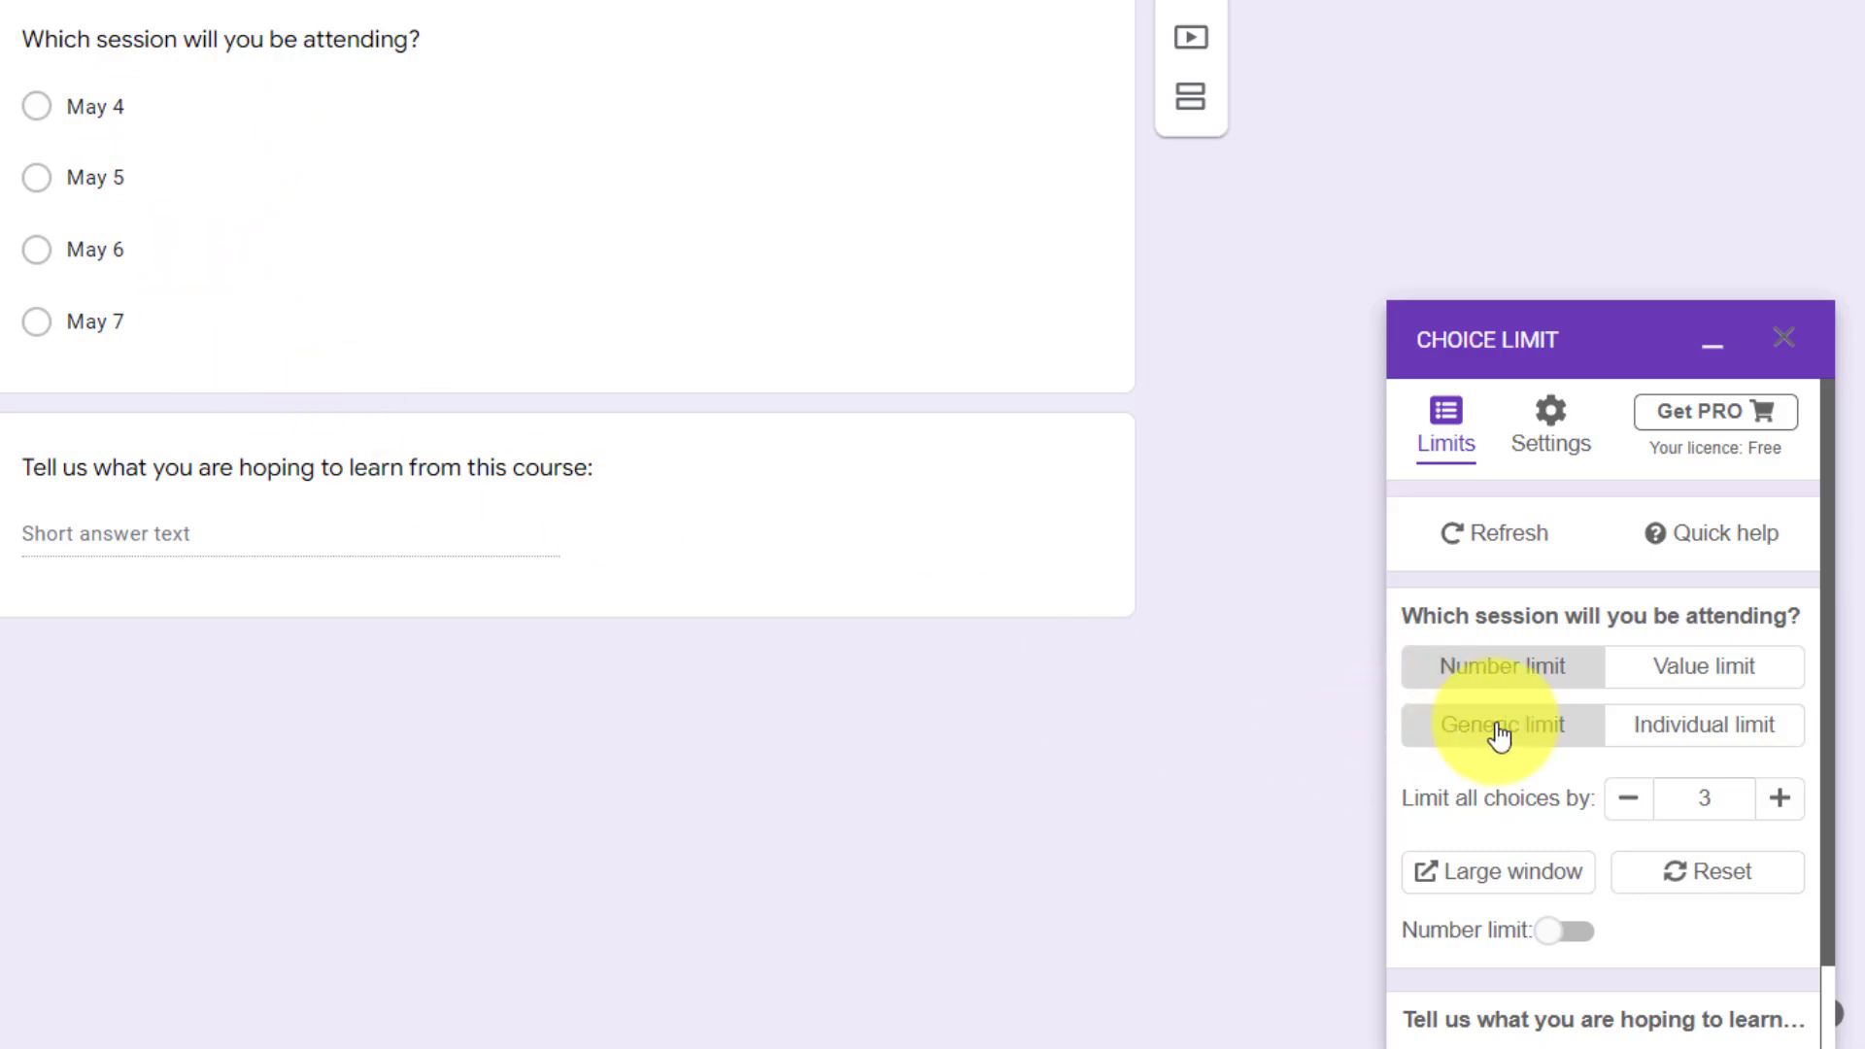
Step: Set individual session limits: May 4 at 2, May 5 at 4, May 6 at 4, May 7 at 2
click(1712, 739)
scroll(1645, 749, down, 3)
scroll(1645, 749, up, 1)
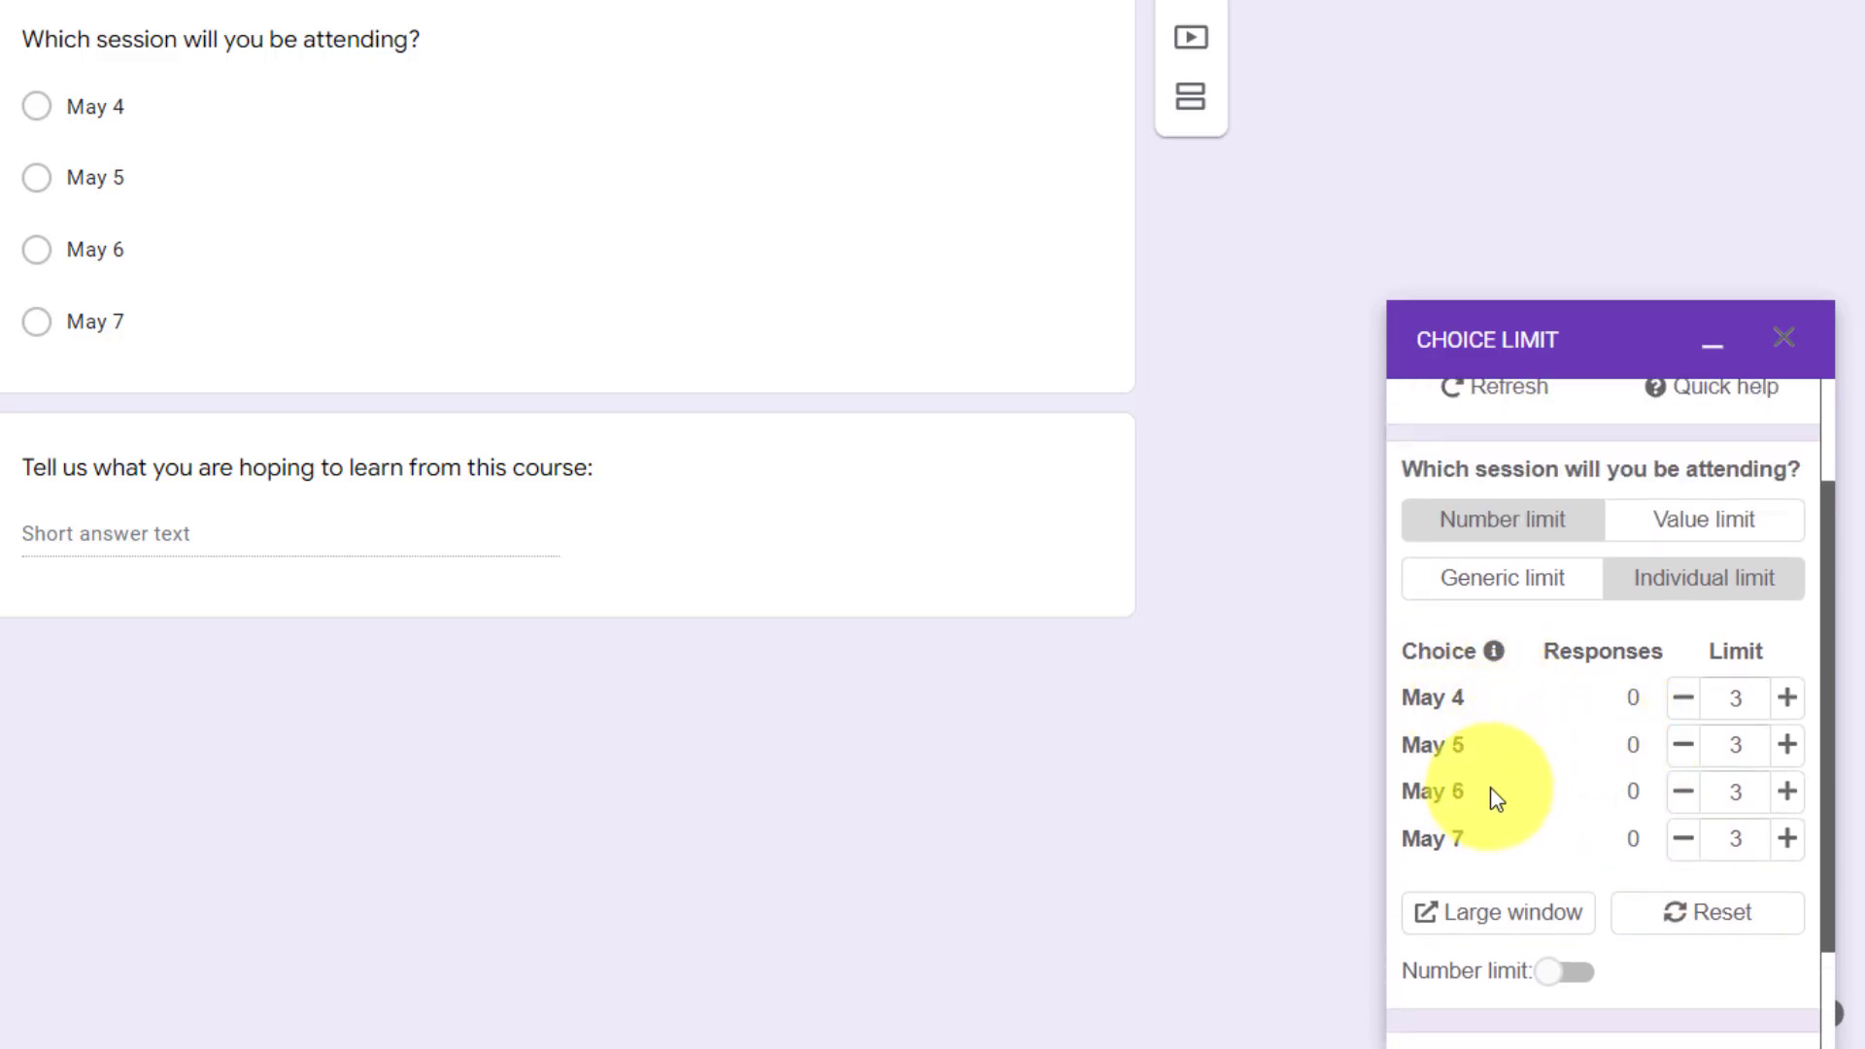
click(1684, 699)
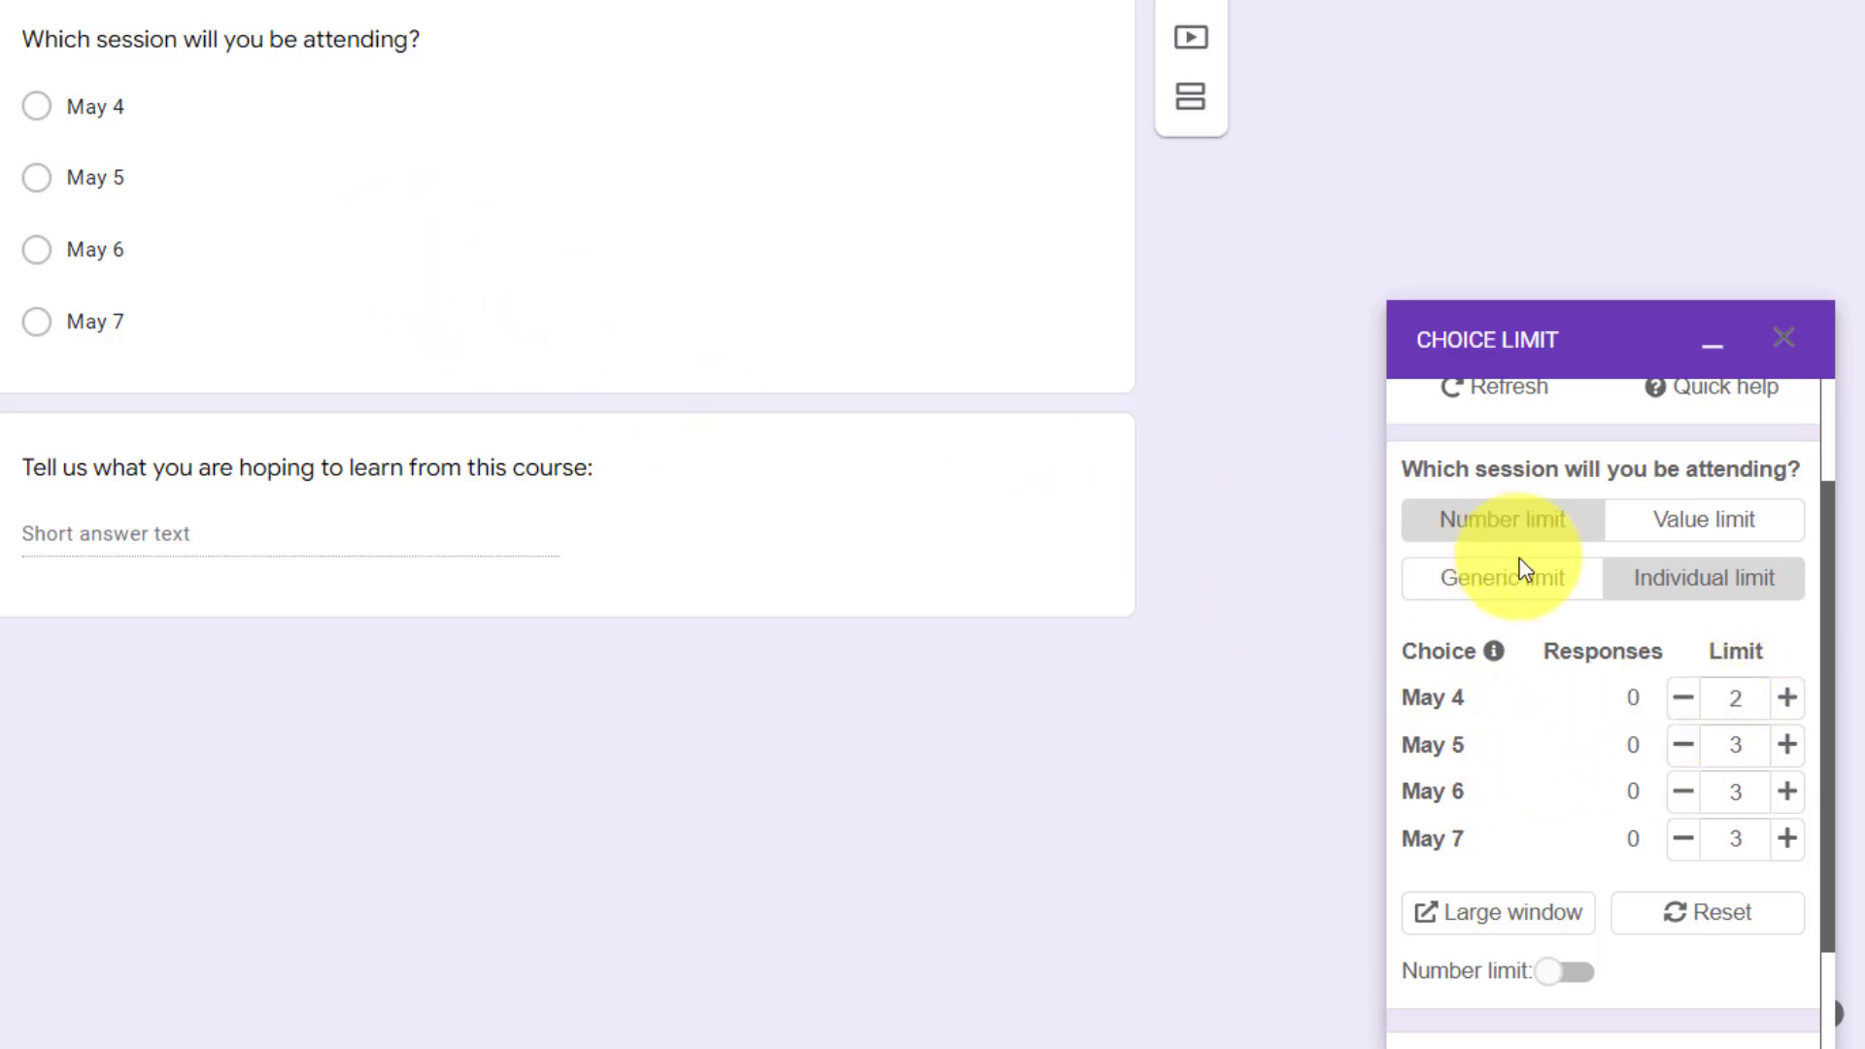
click(1784, 757)
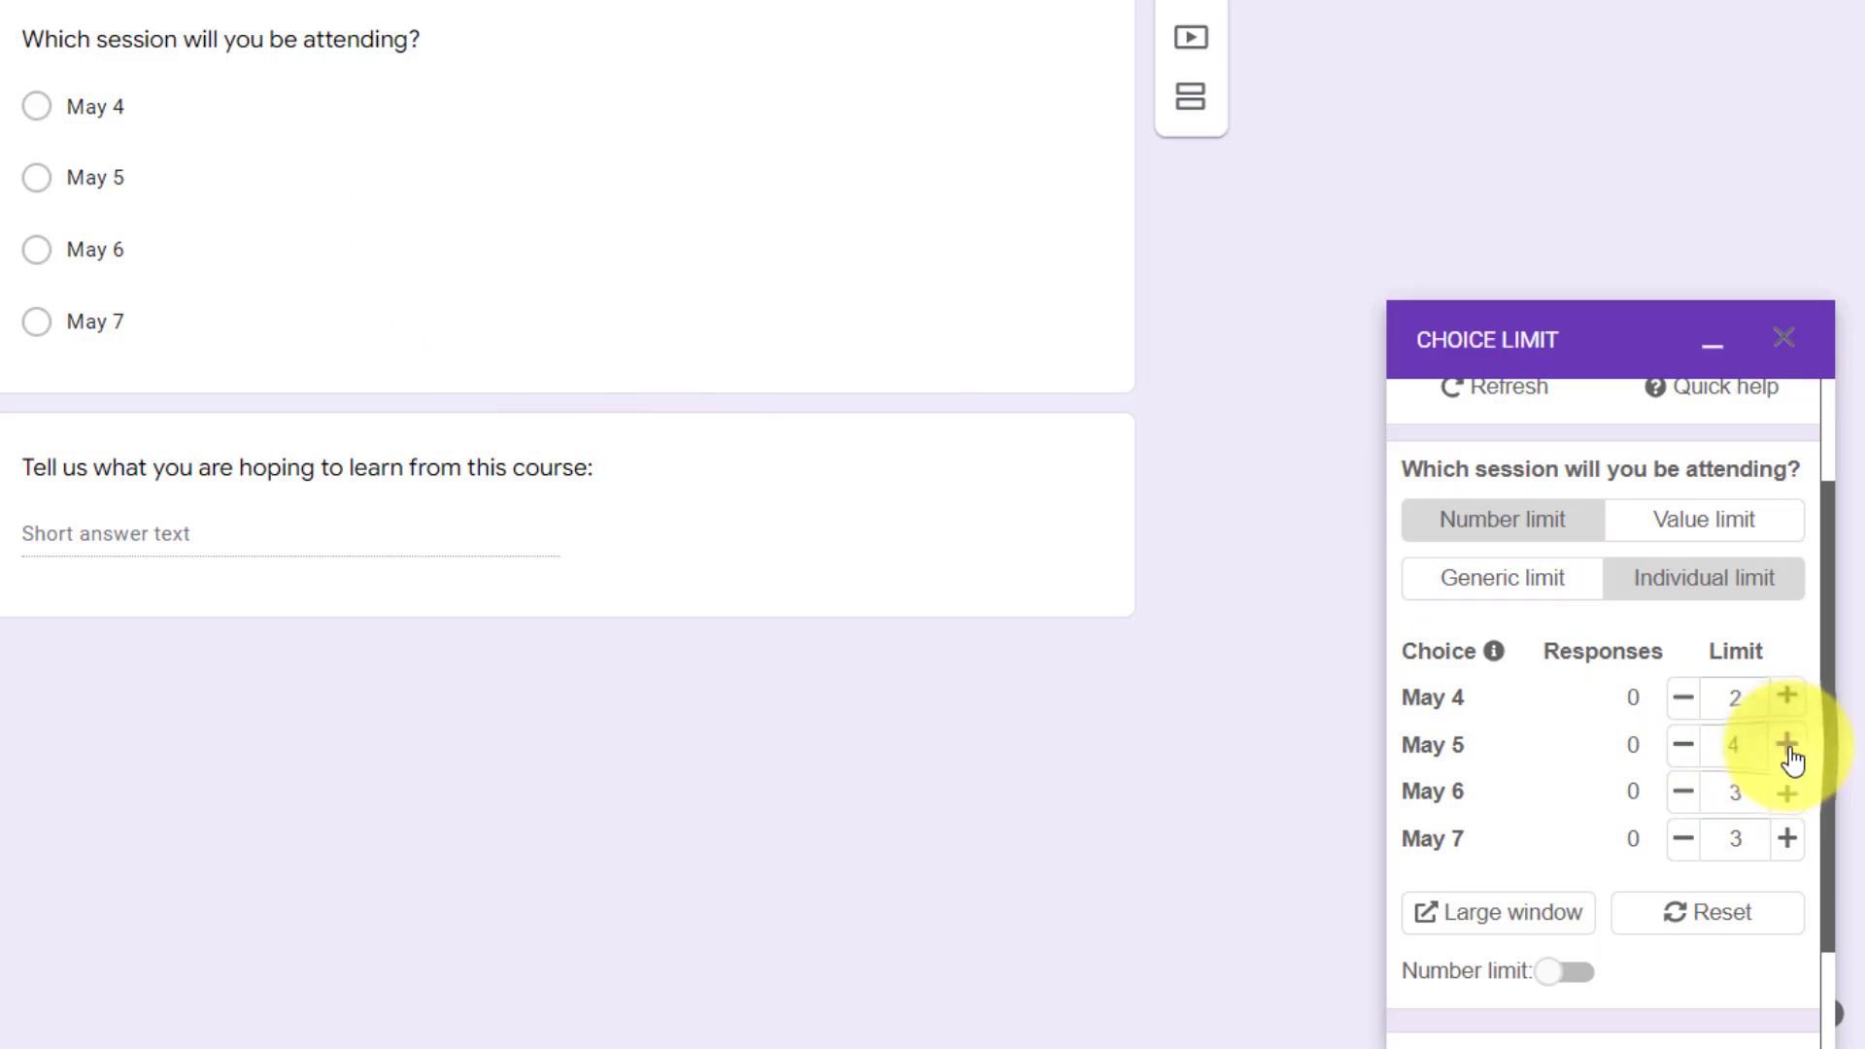
click(1788, 792)
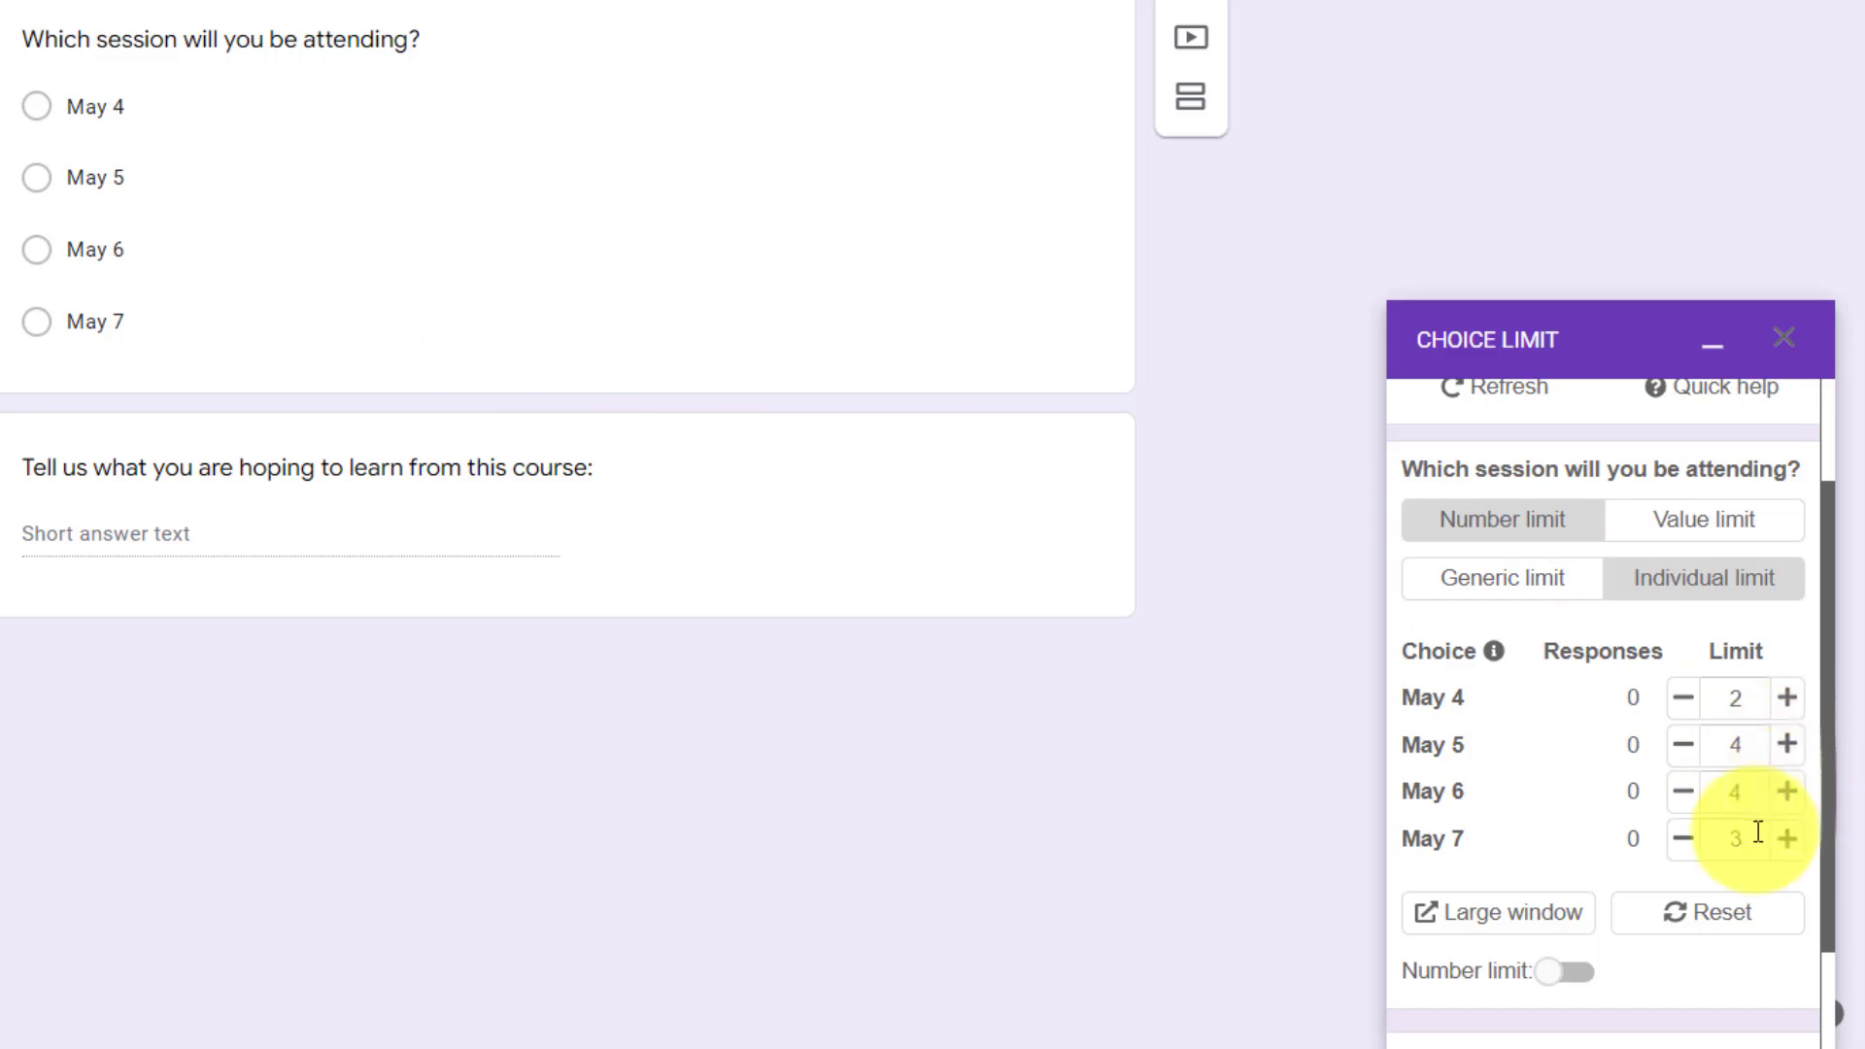
click(1684, 841)
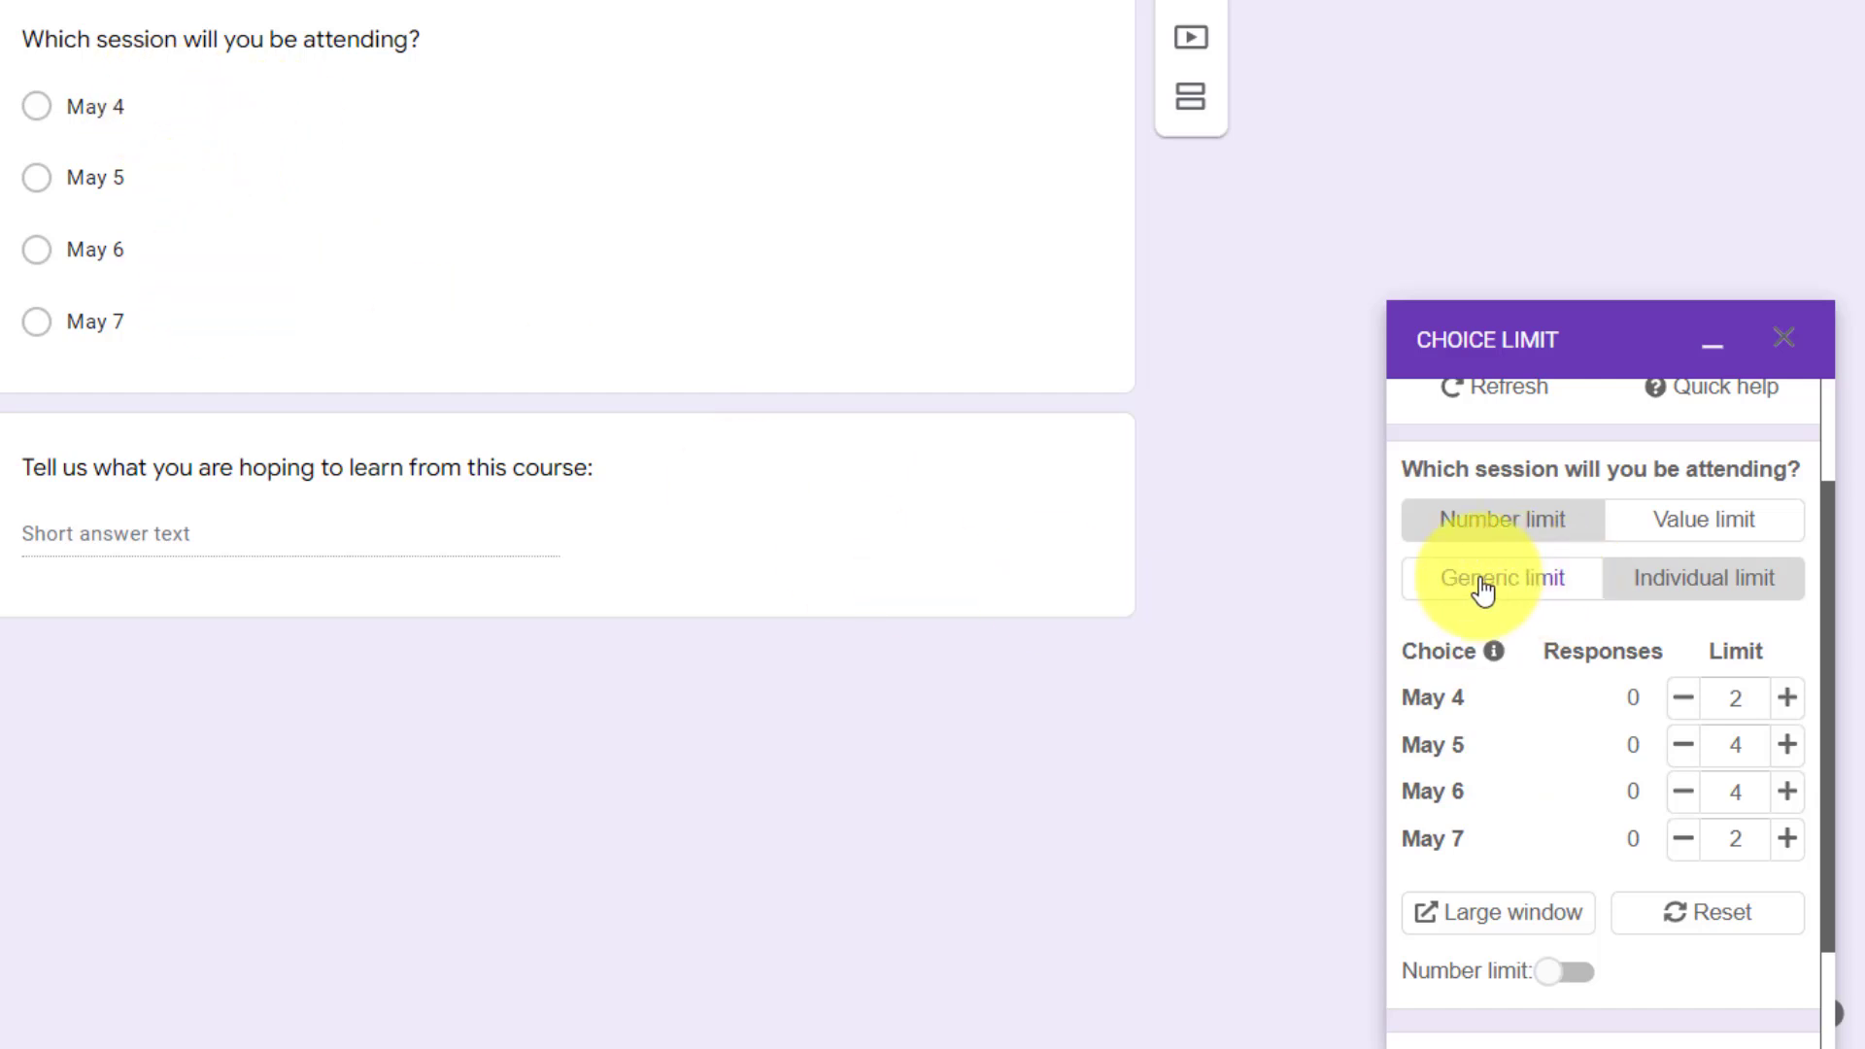
scroll(1551, 742, down, 2)
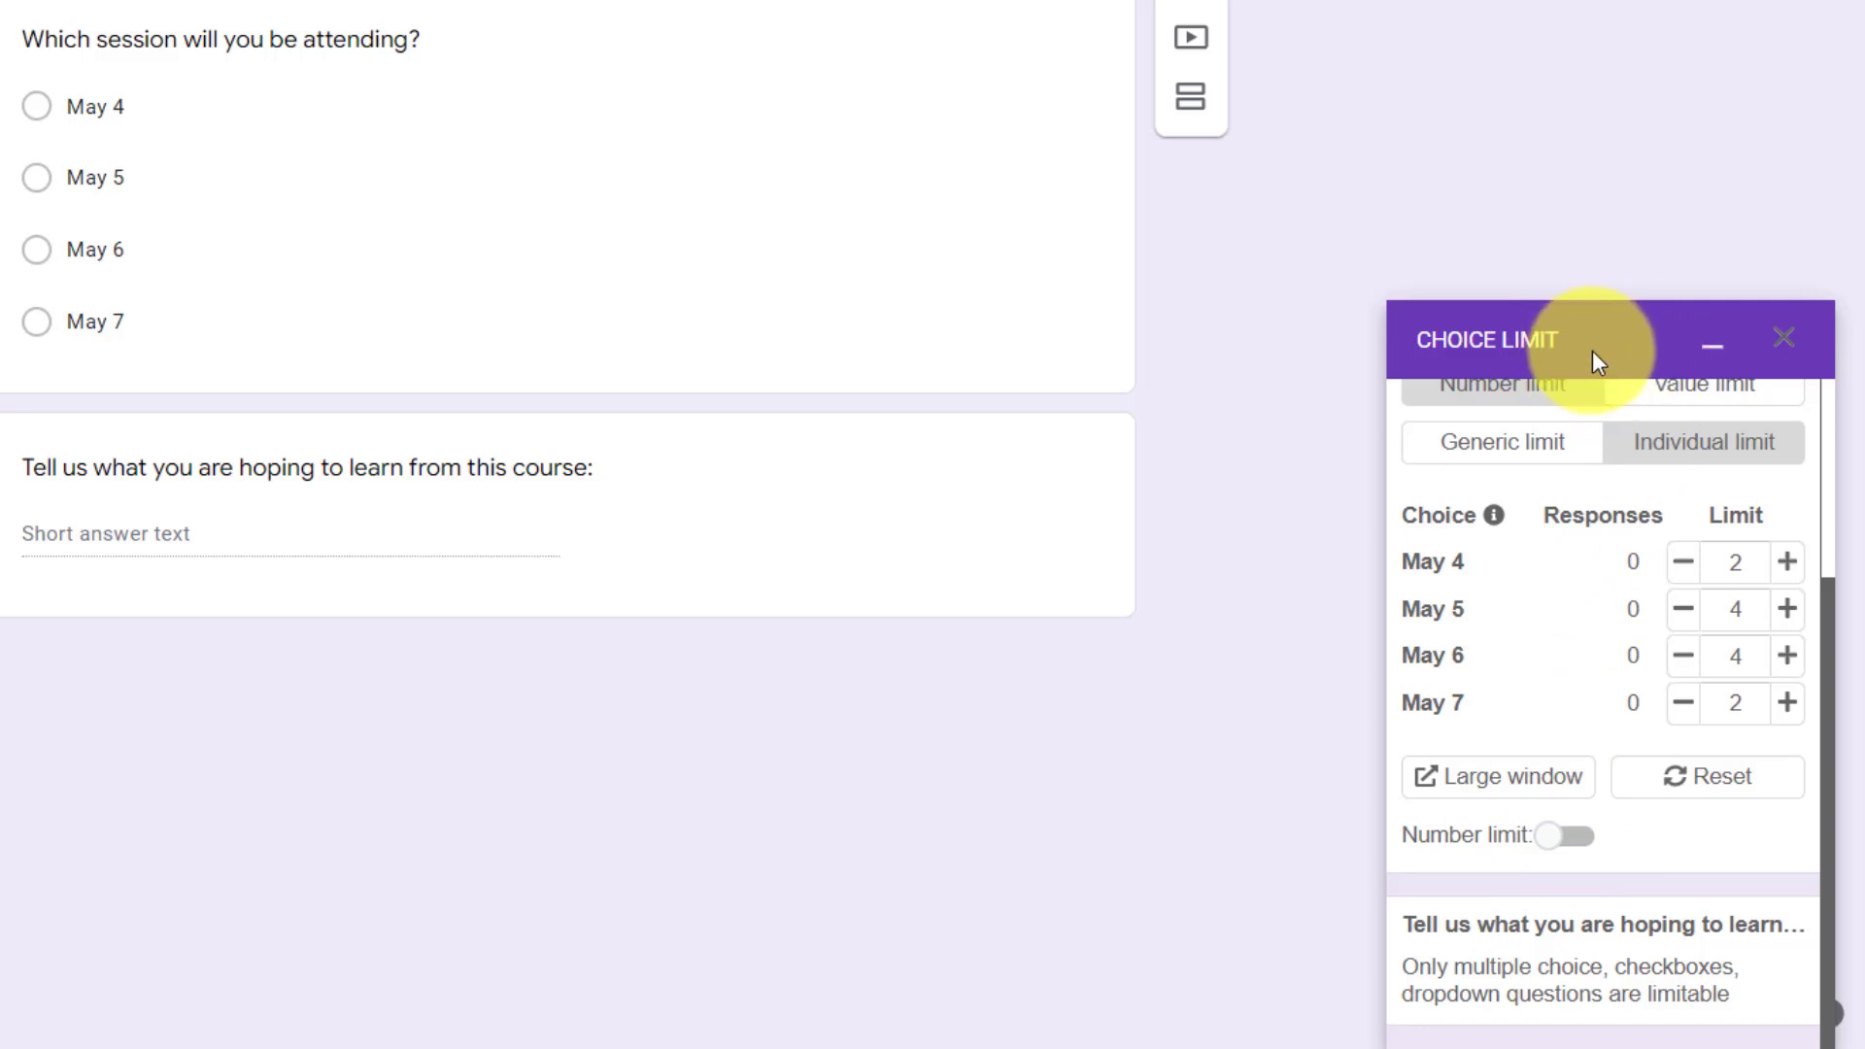
Step: Turn on the Choice Limit Number limit toggle
click(1566, 840)
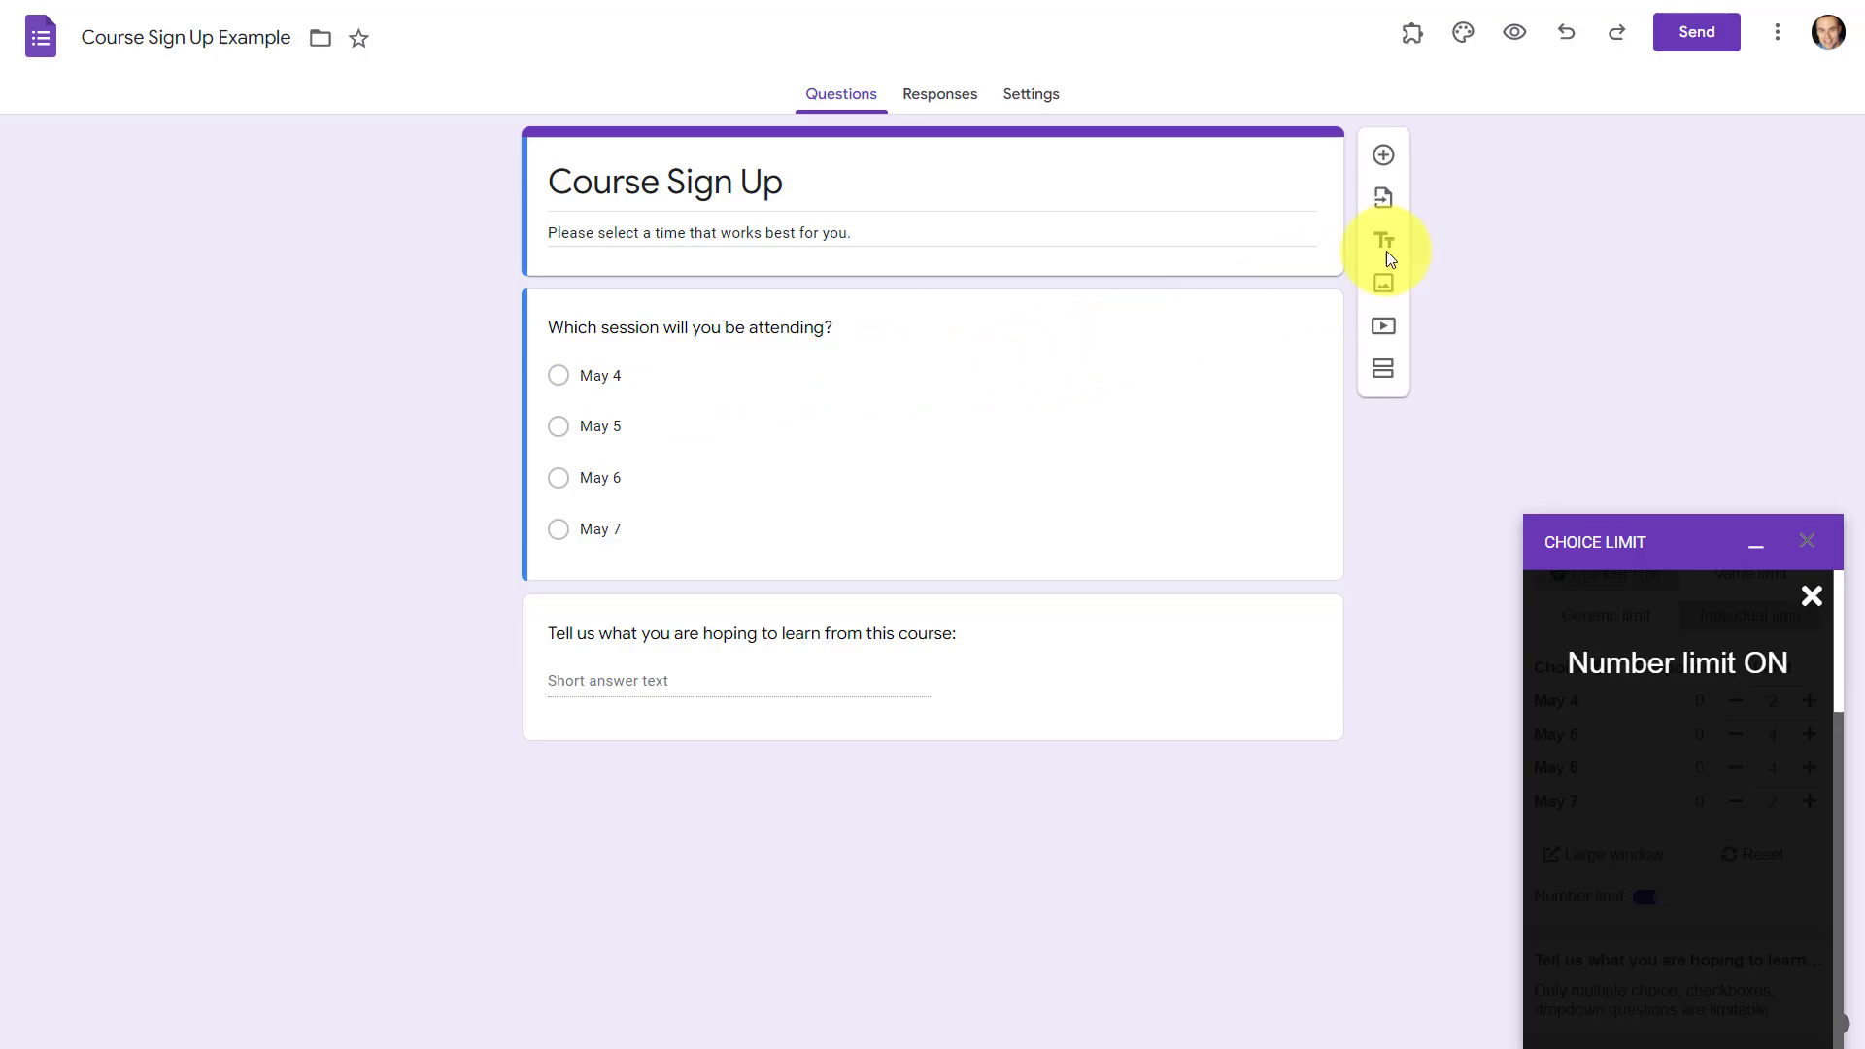
Step: Preview the form and submit a test response selecting the May 4 session
click(1517, 39)
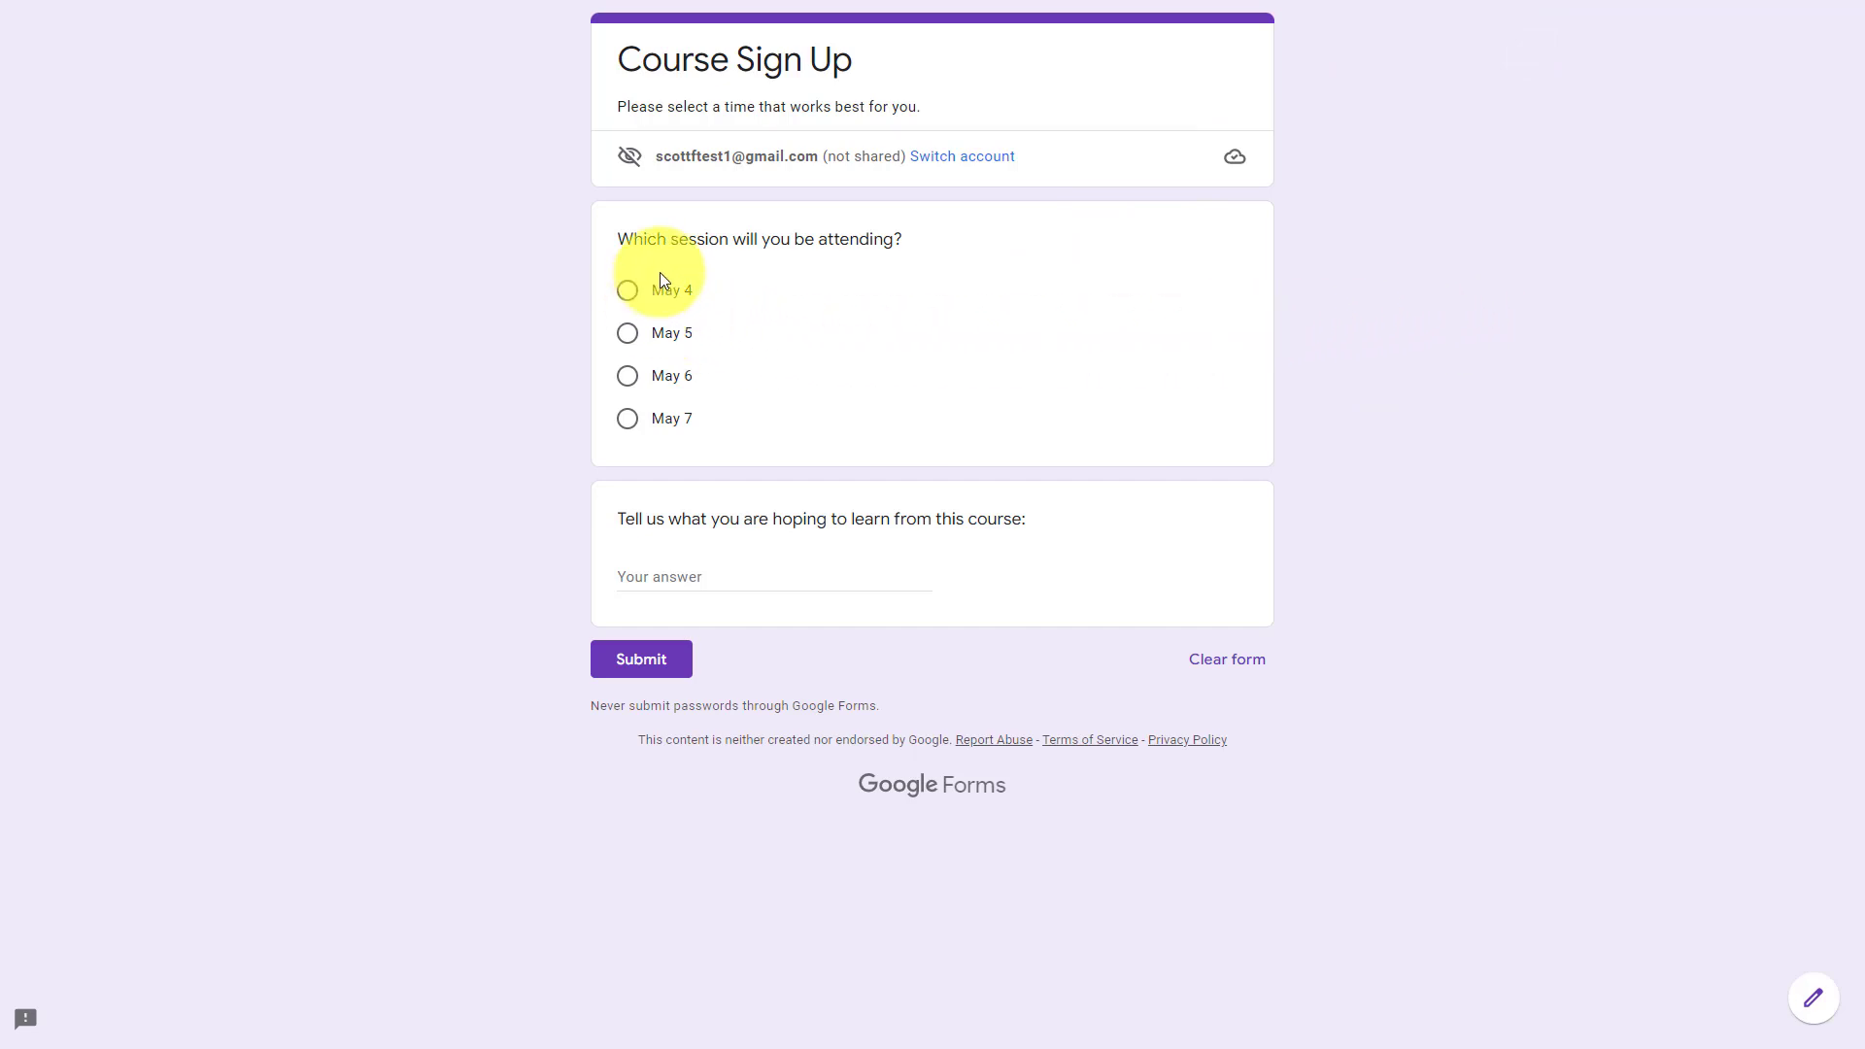
click(627, 293)
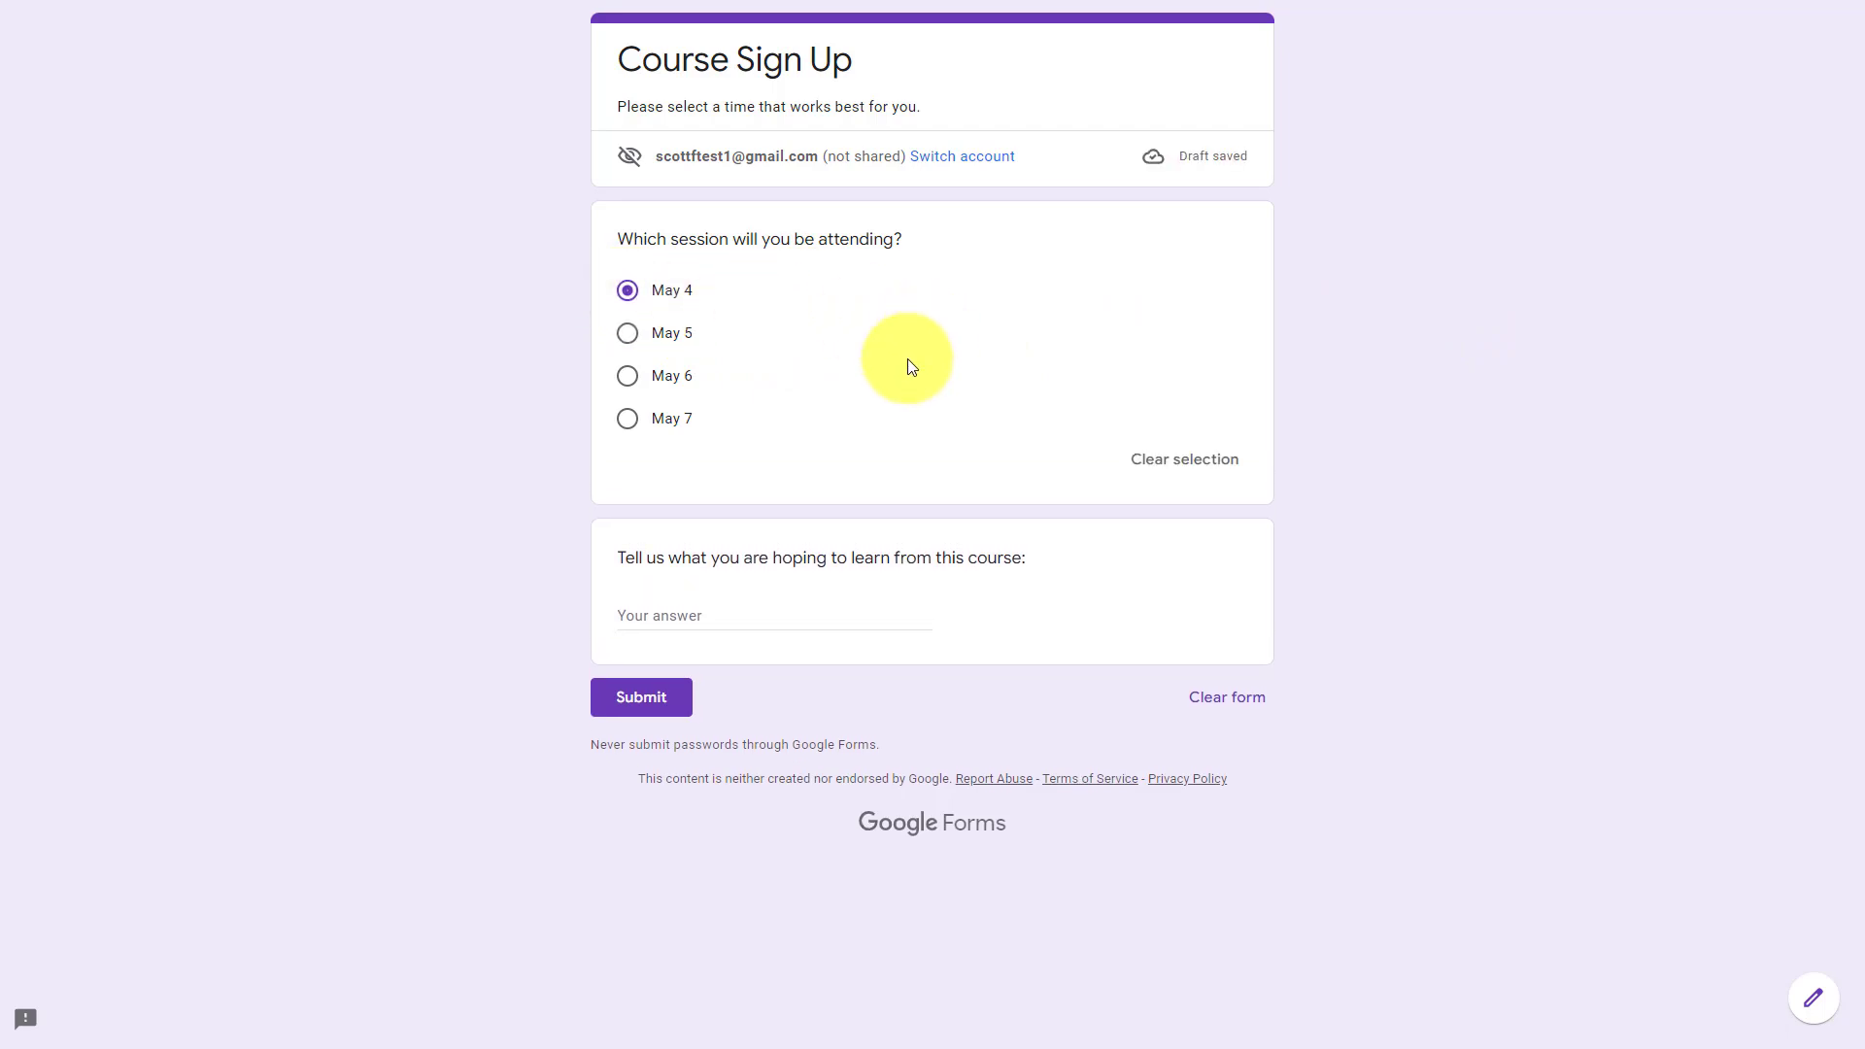
click(637, 714)
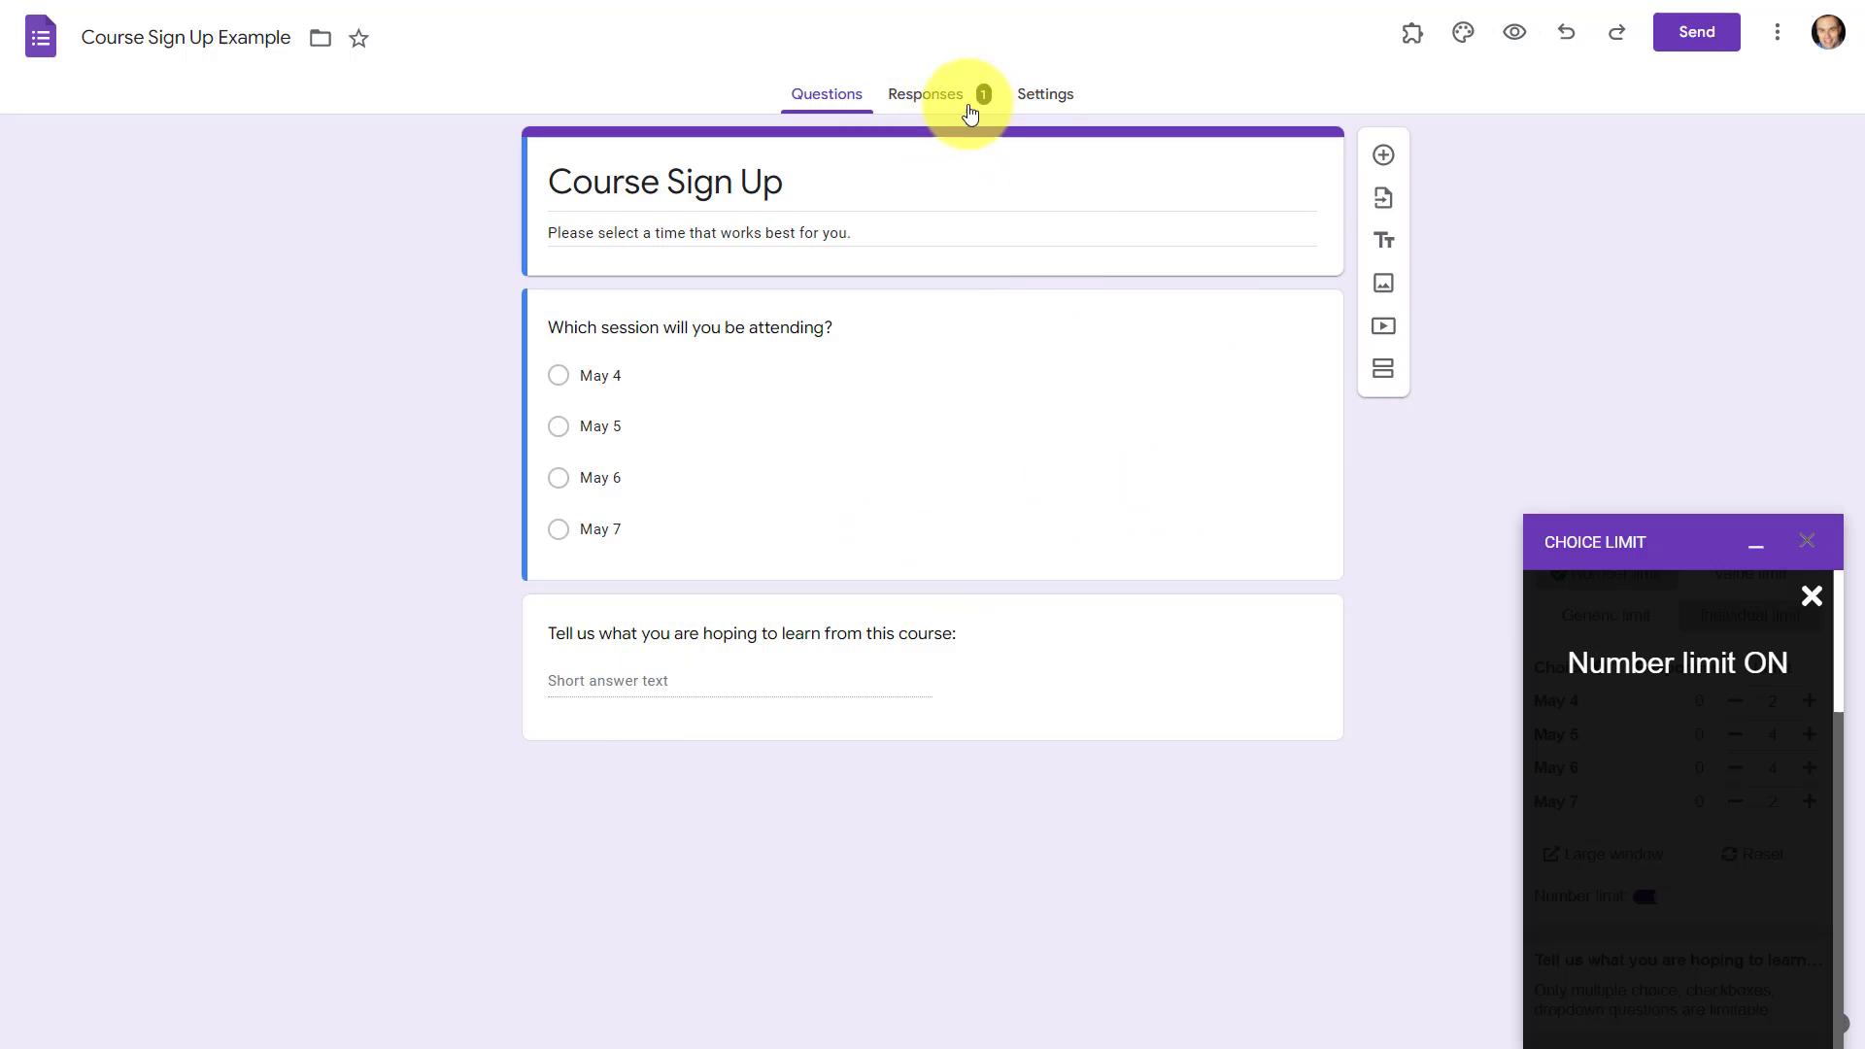
Step: Submit a second preview response choosing May 4, reaching that date's cap of 2
click(1514, 33)
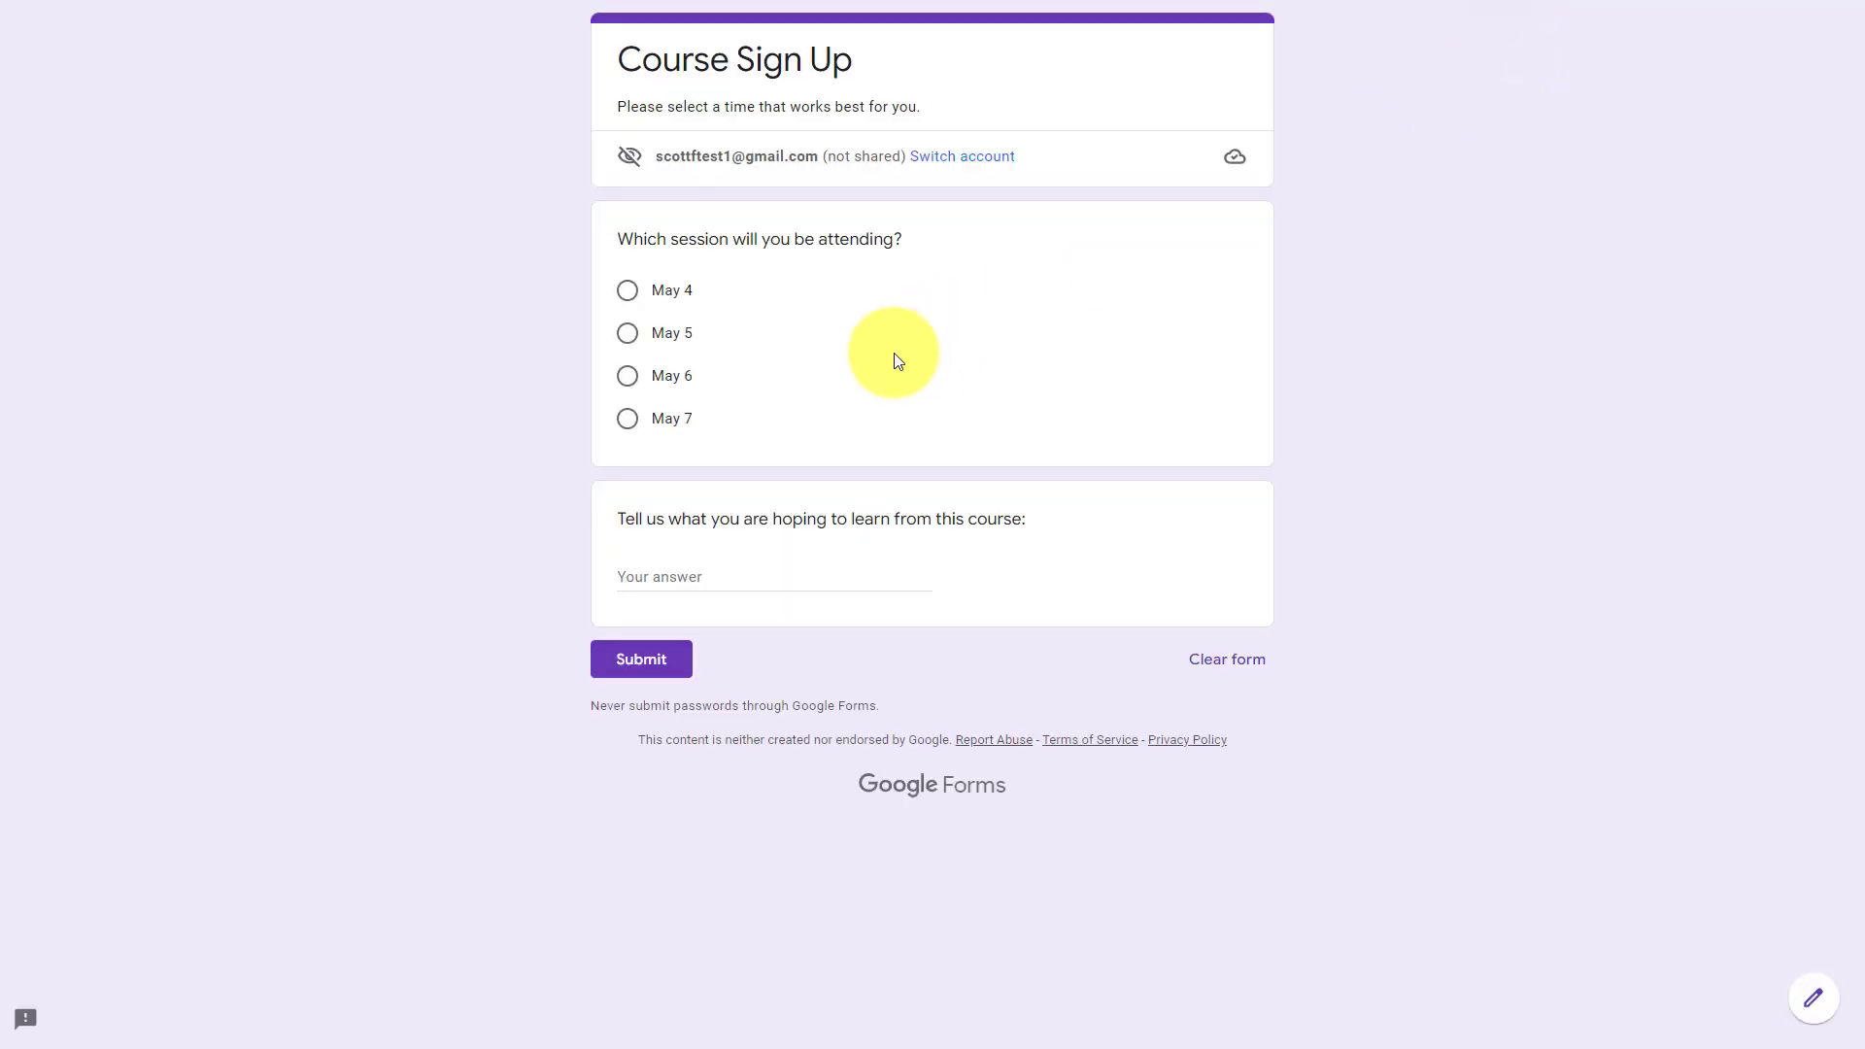
click(628, 291)
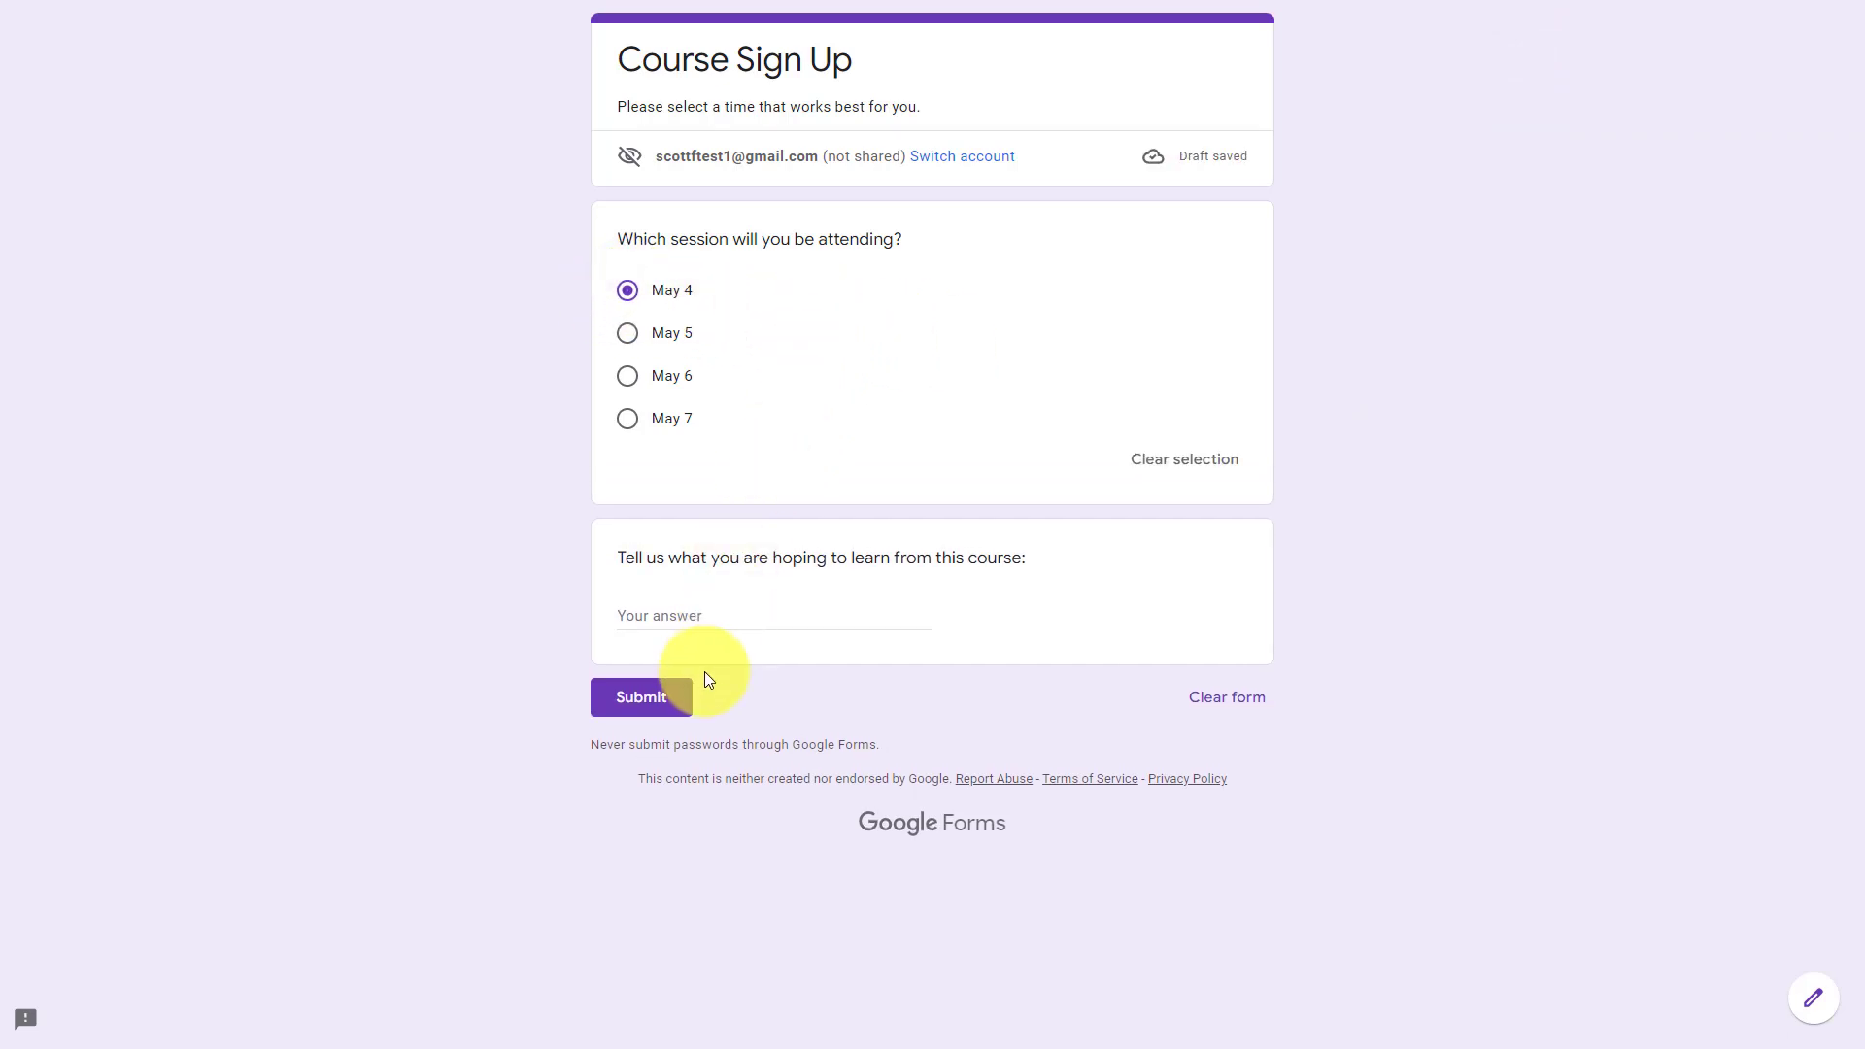
click(650, 704)
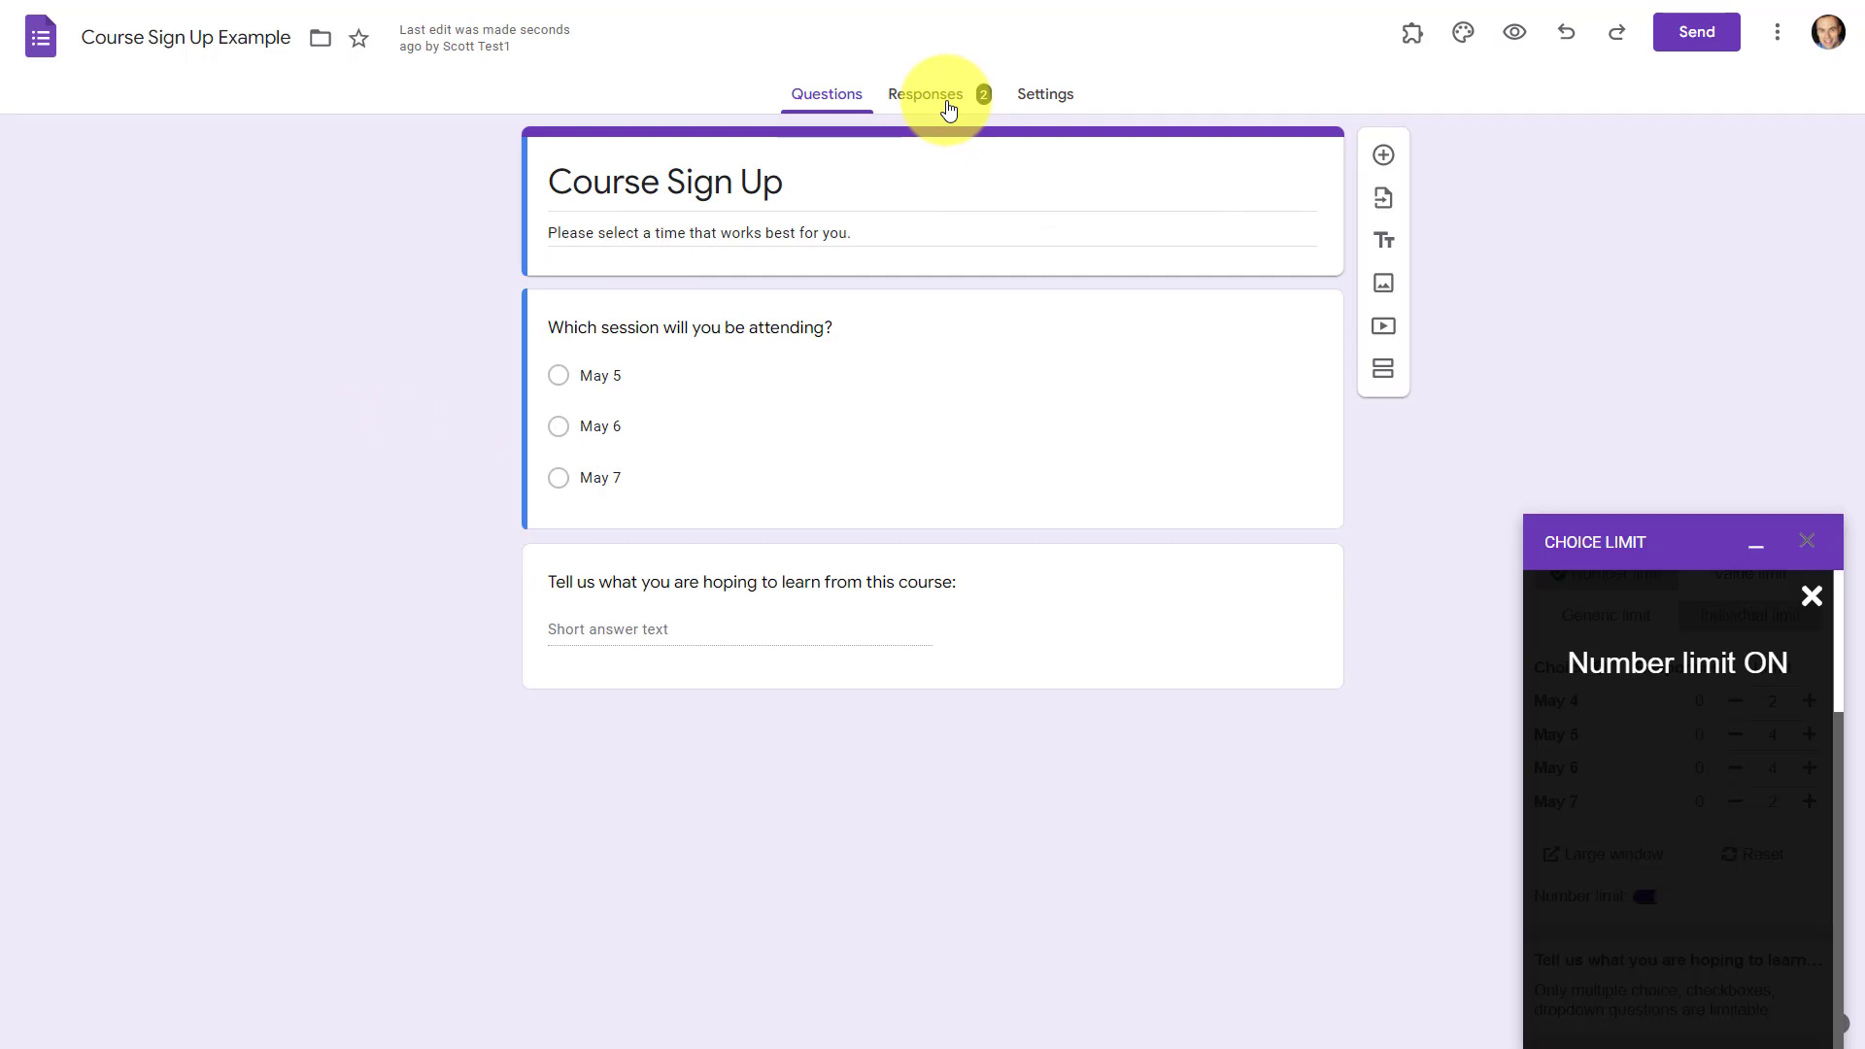
mouse_move(622, 299)
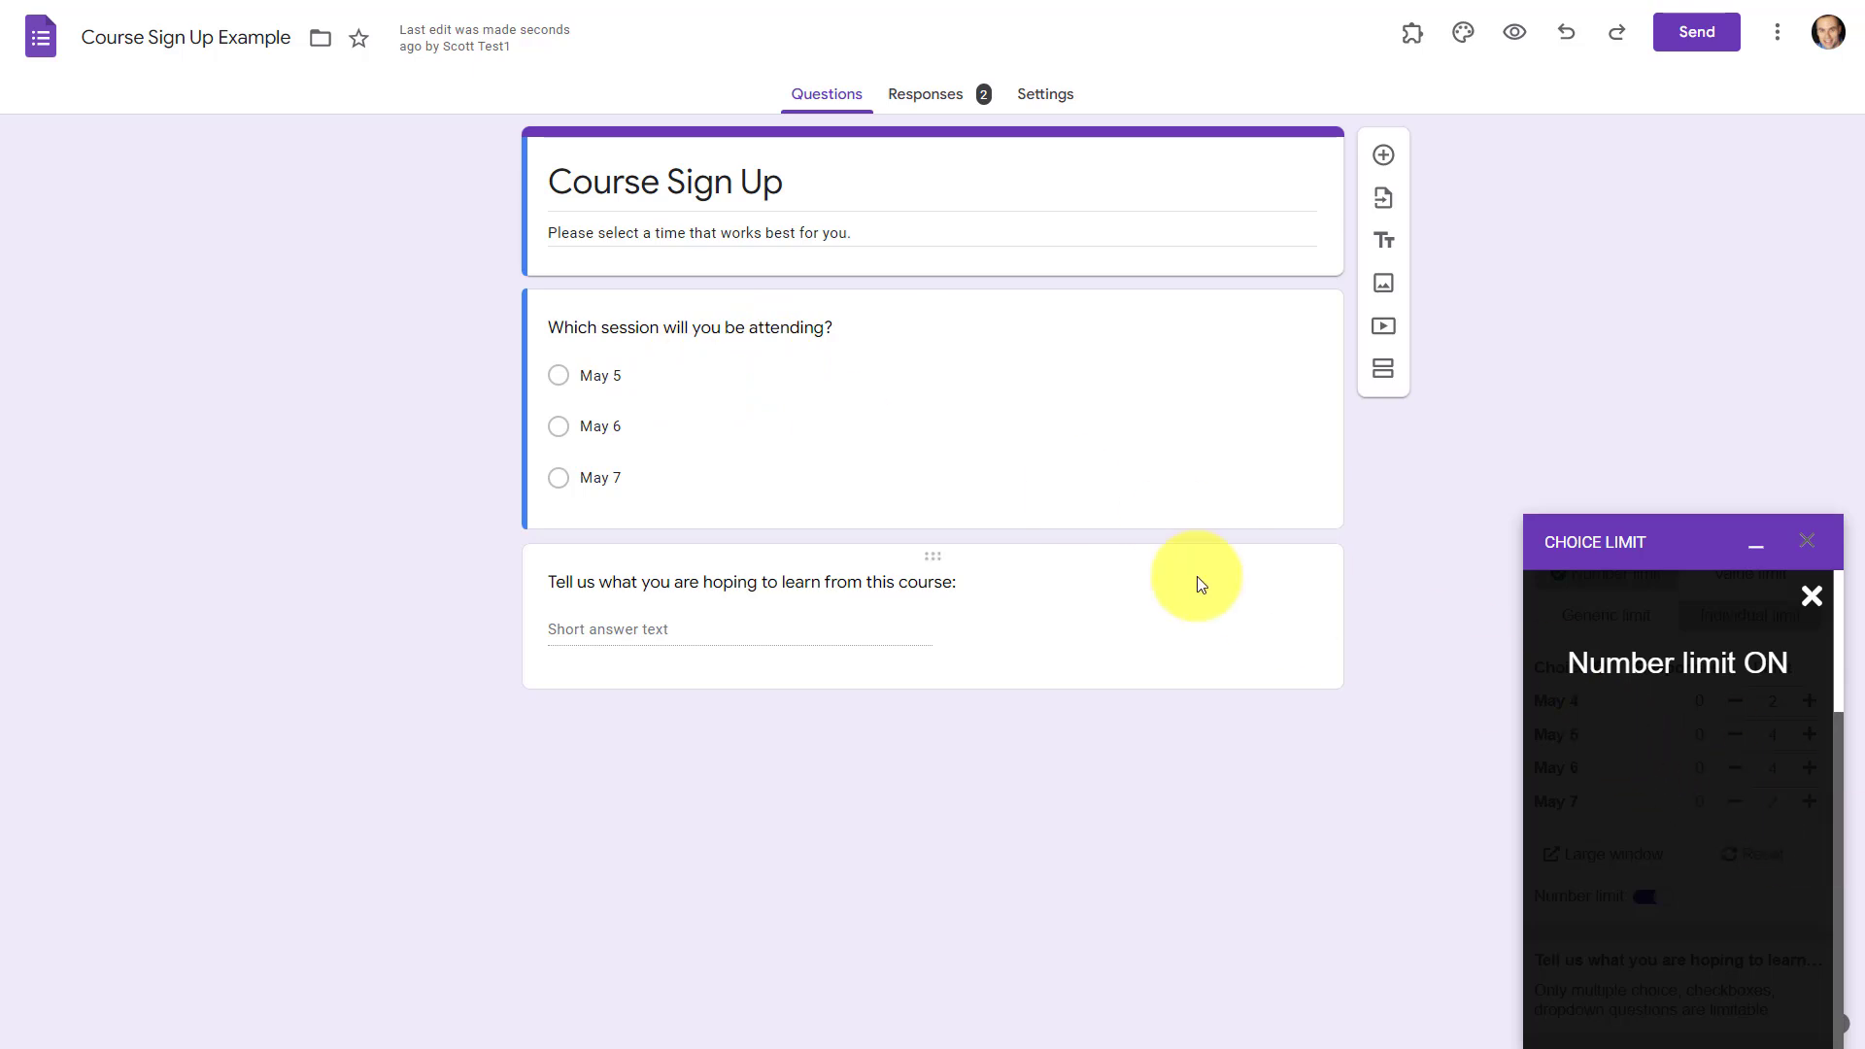
mouse_move(622, 54)
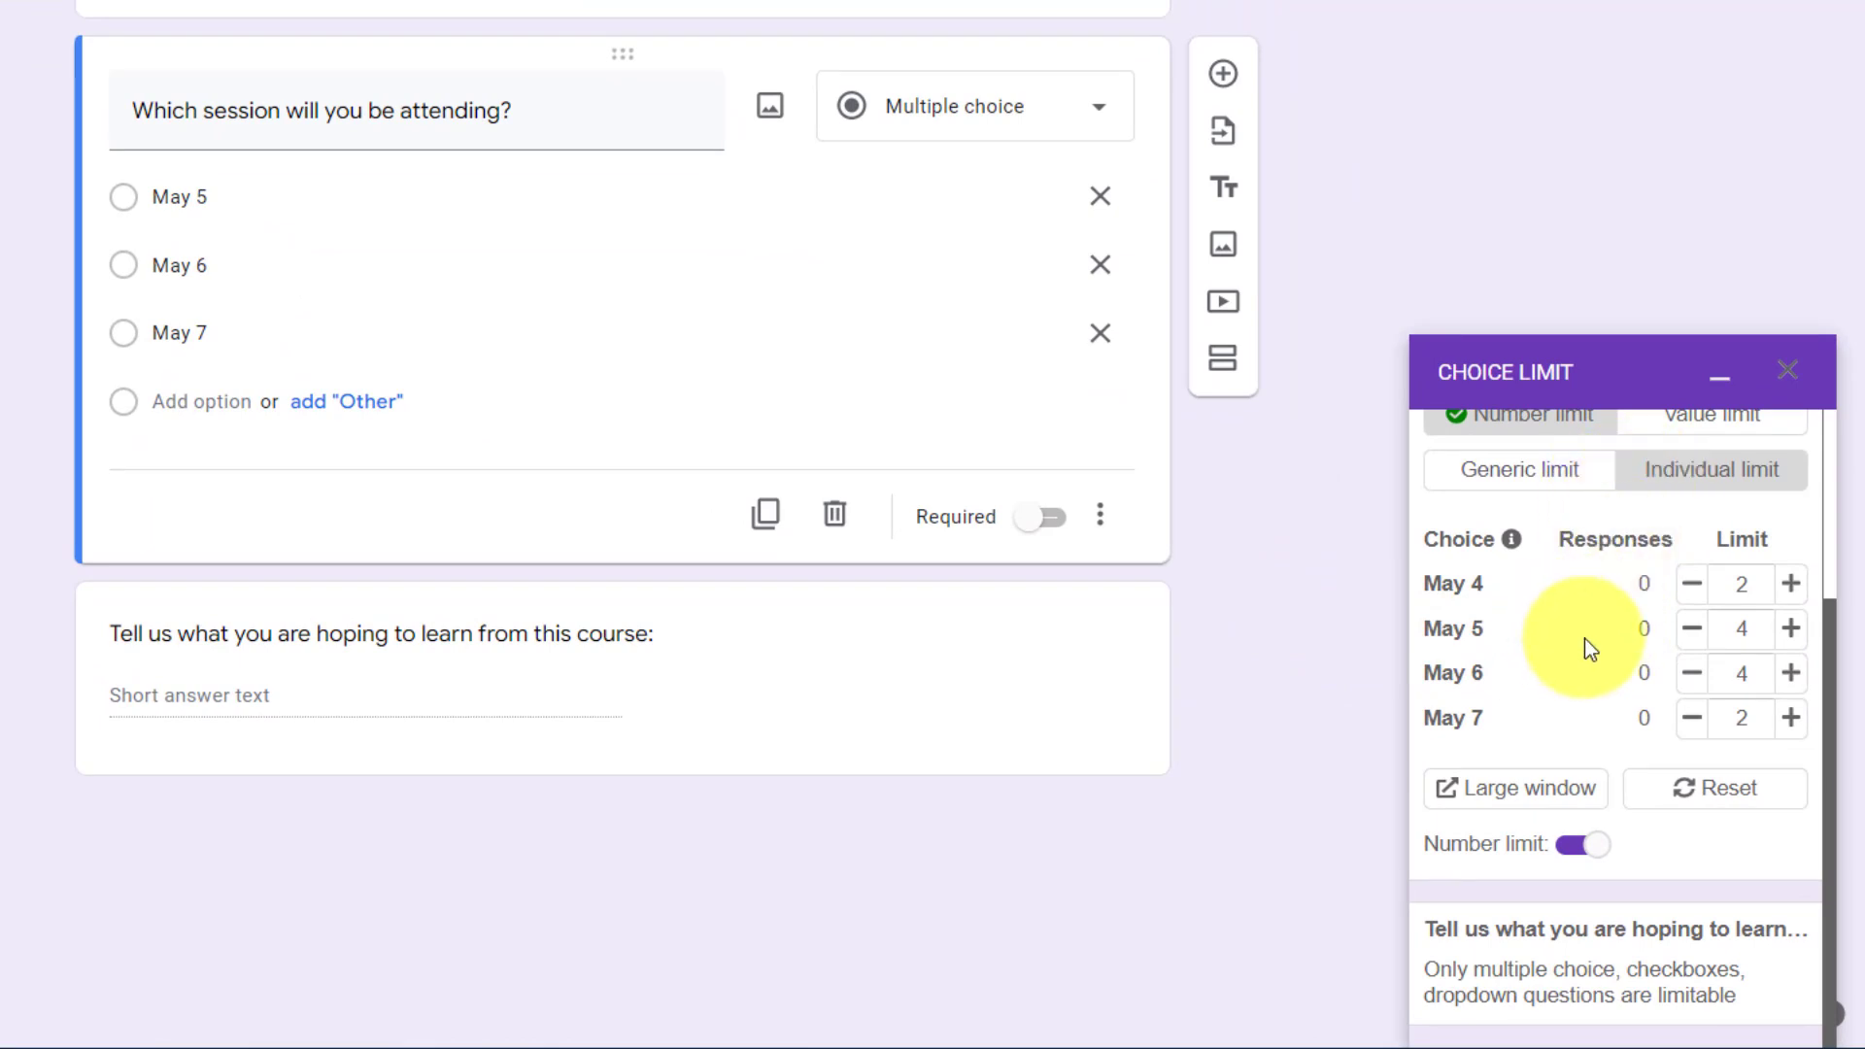
Step: Reset the per-date limits, turn off the Number limit toggle, and dismiss the notice
click(1707, 802)
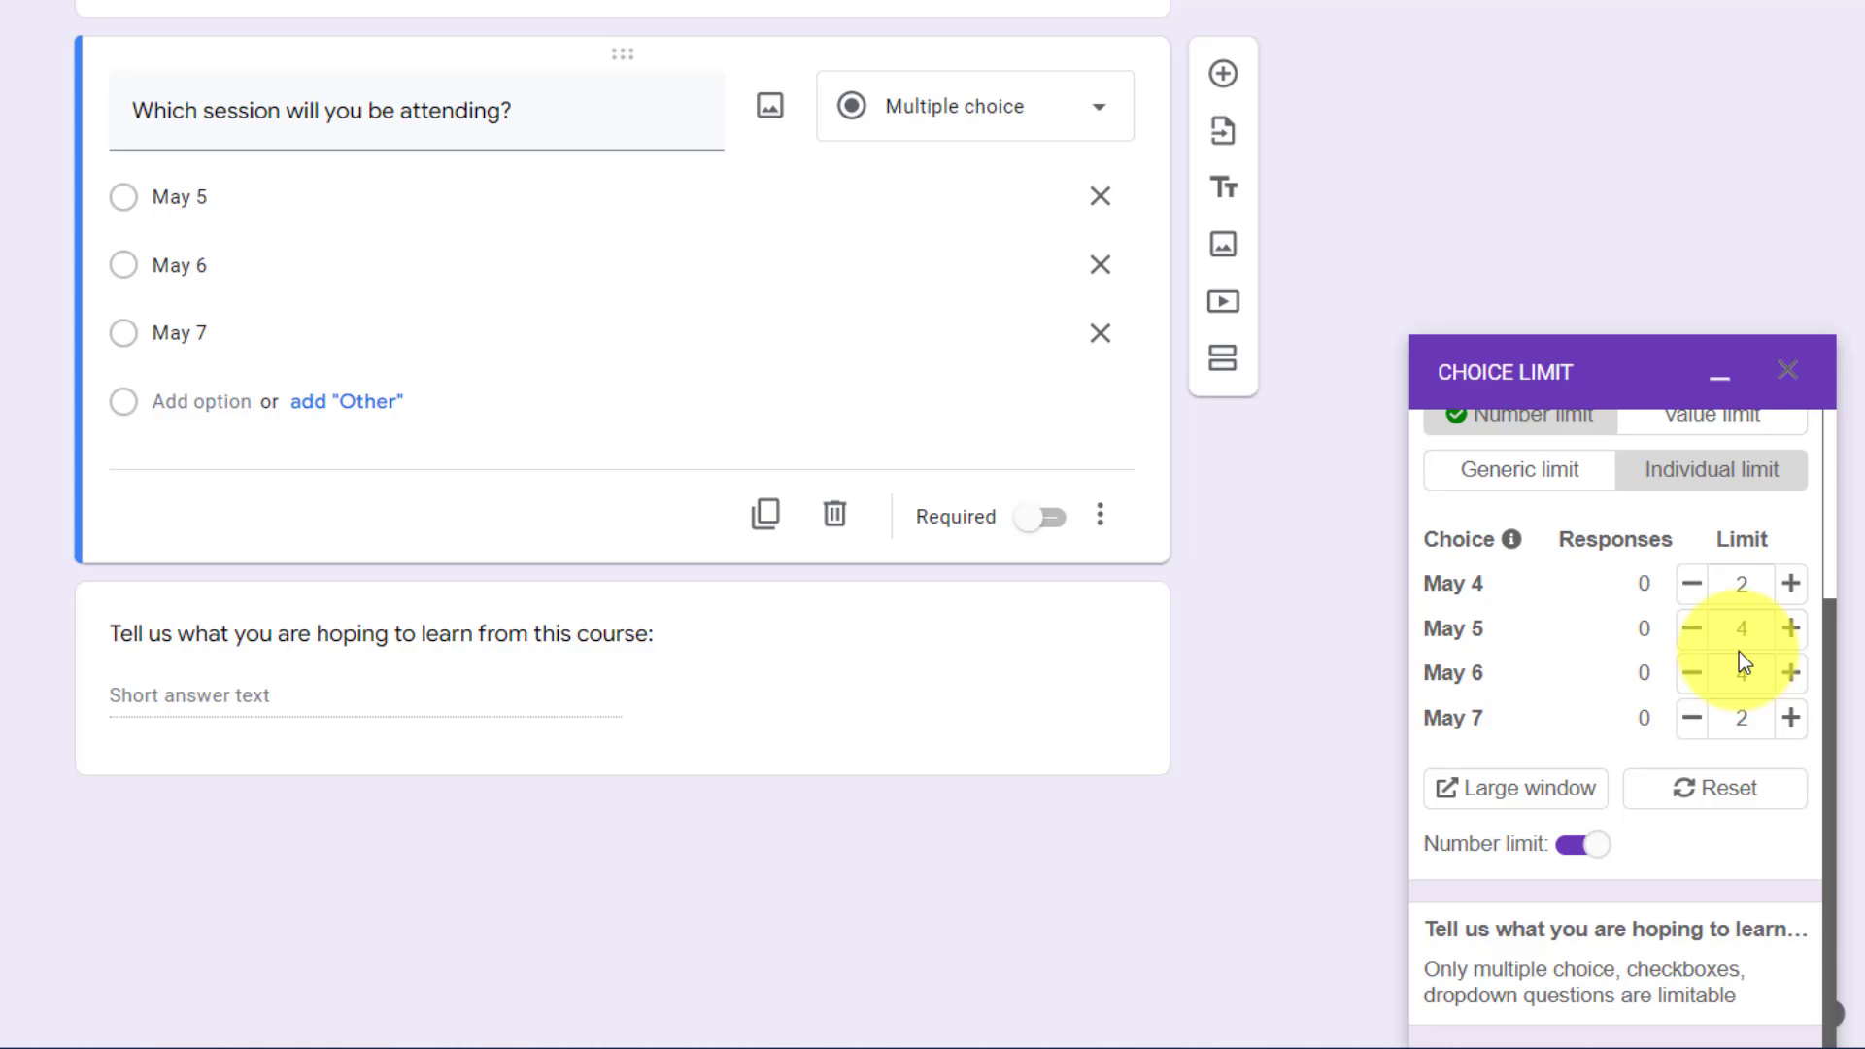
click(1718, 789)
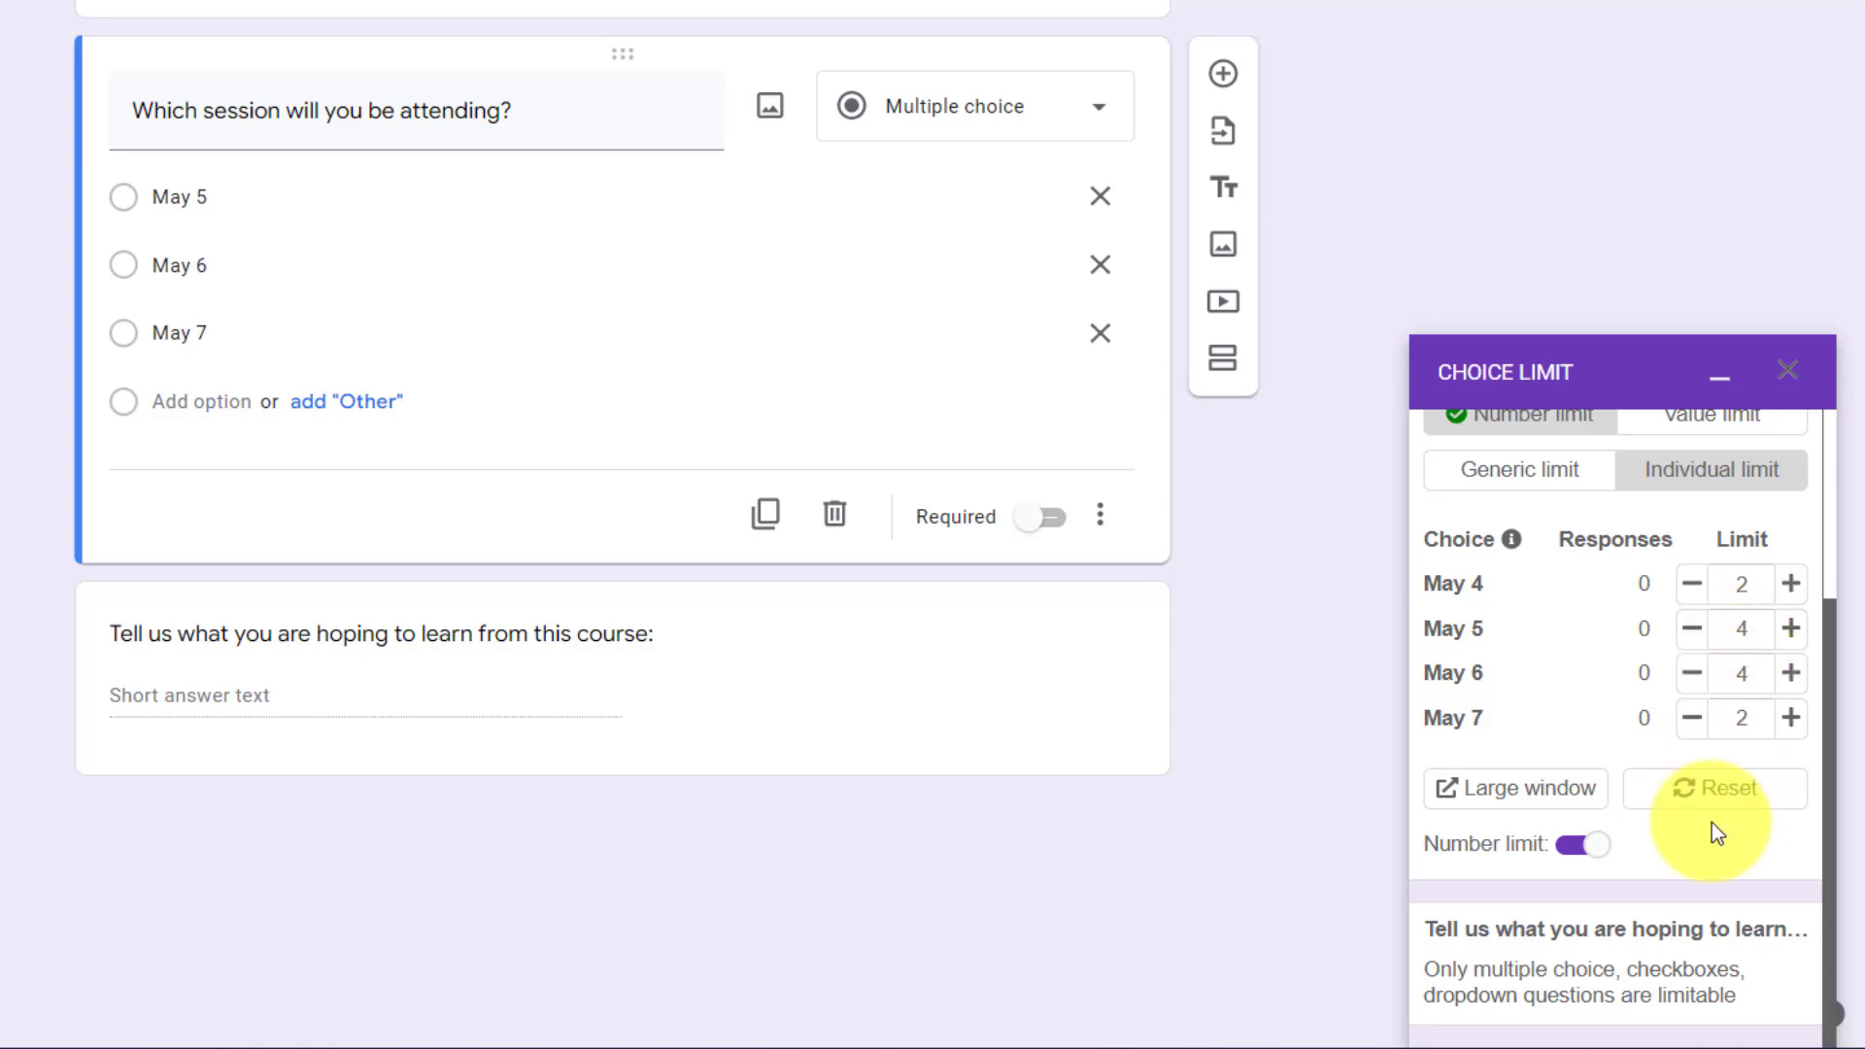
click(1583, 850)
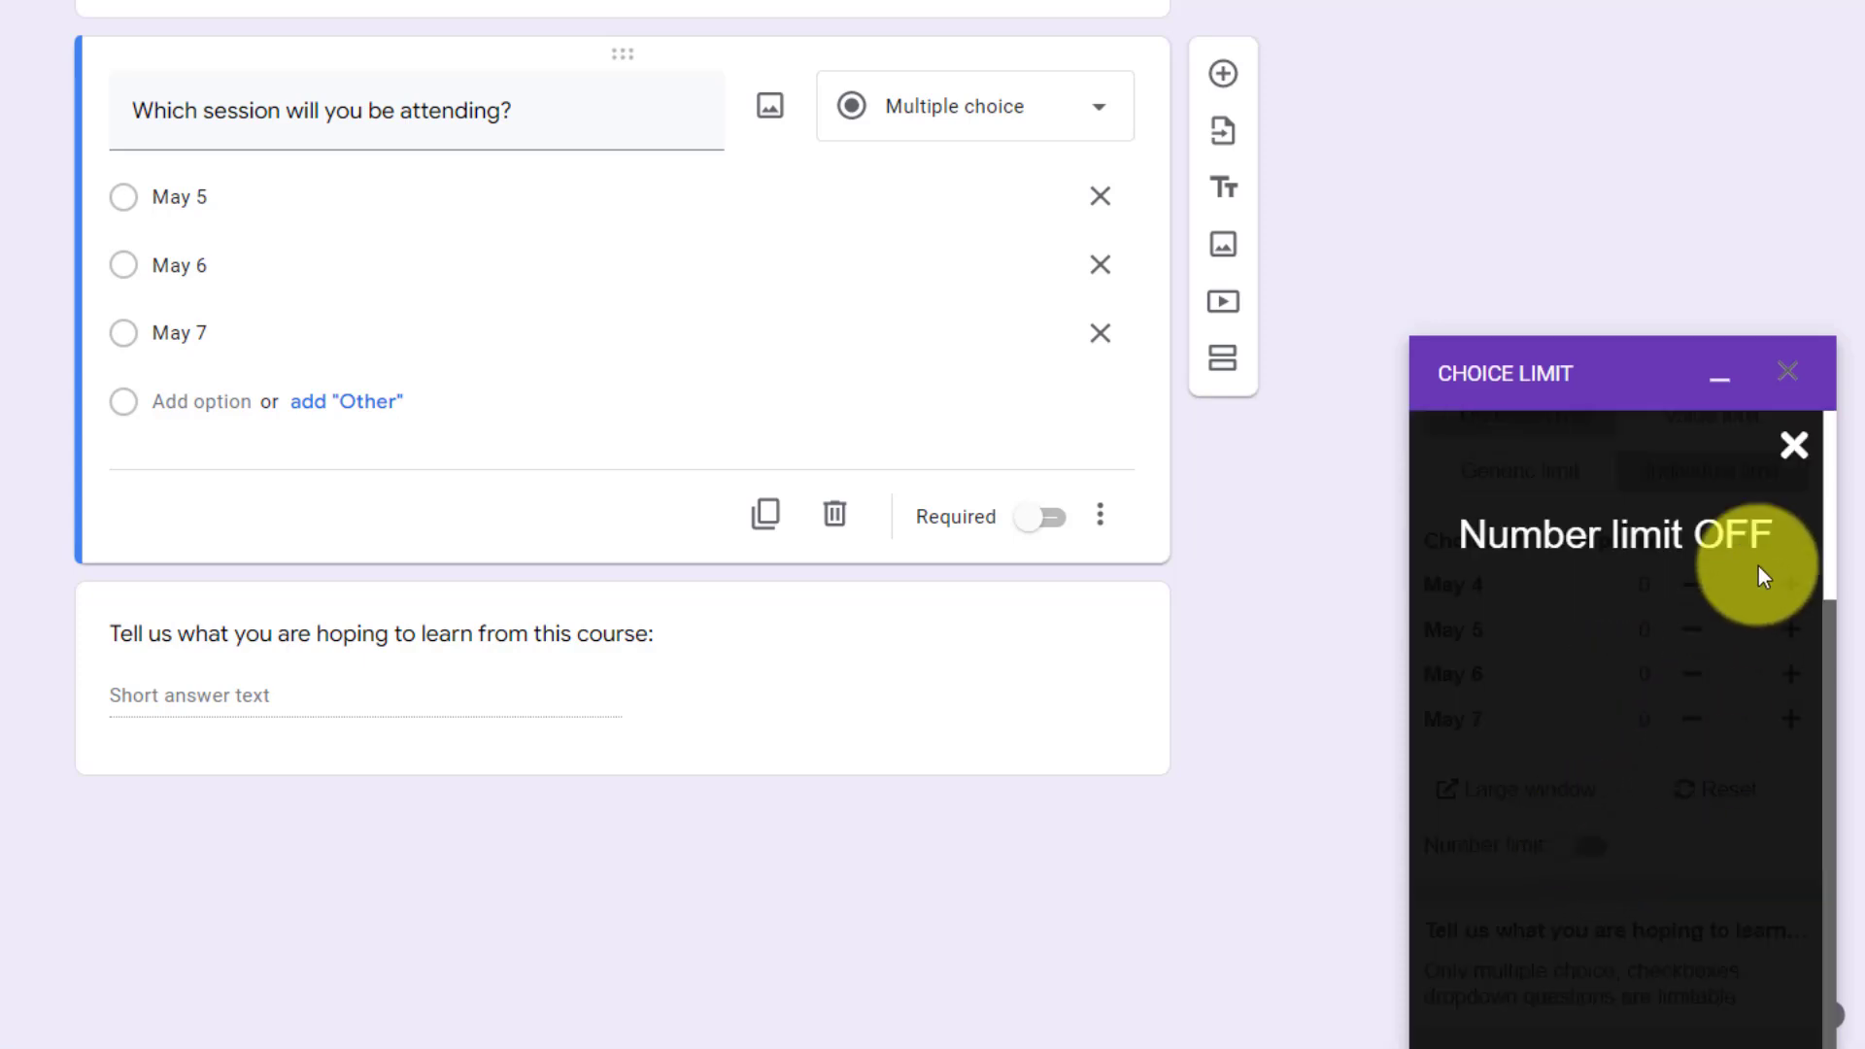
click(1796, 449)
scroll(1554, 667, up, 1)
scroll(1555, 666, up, 2)
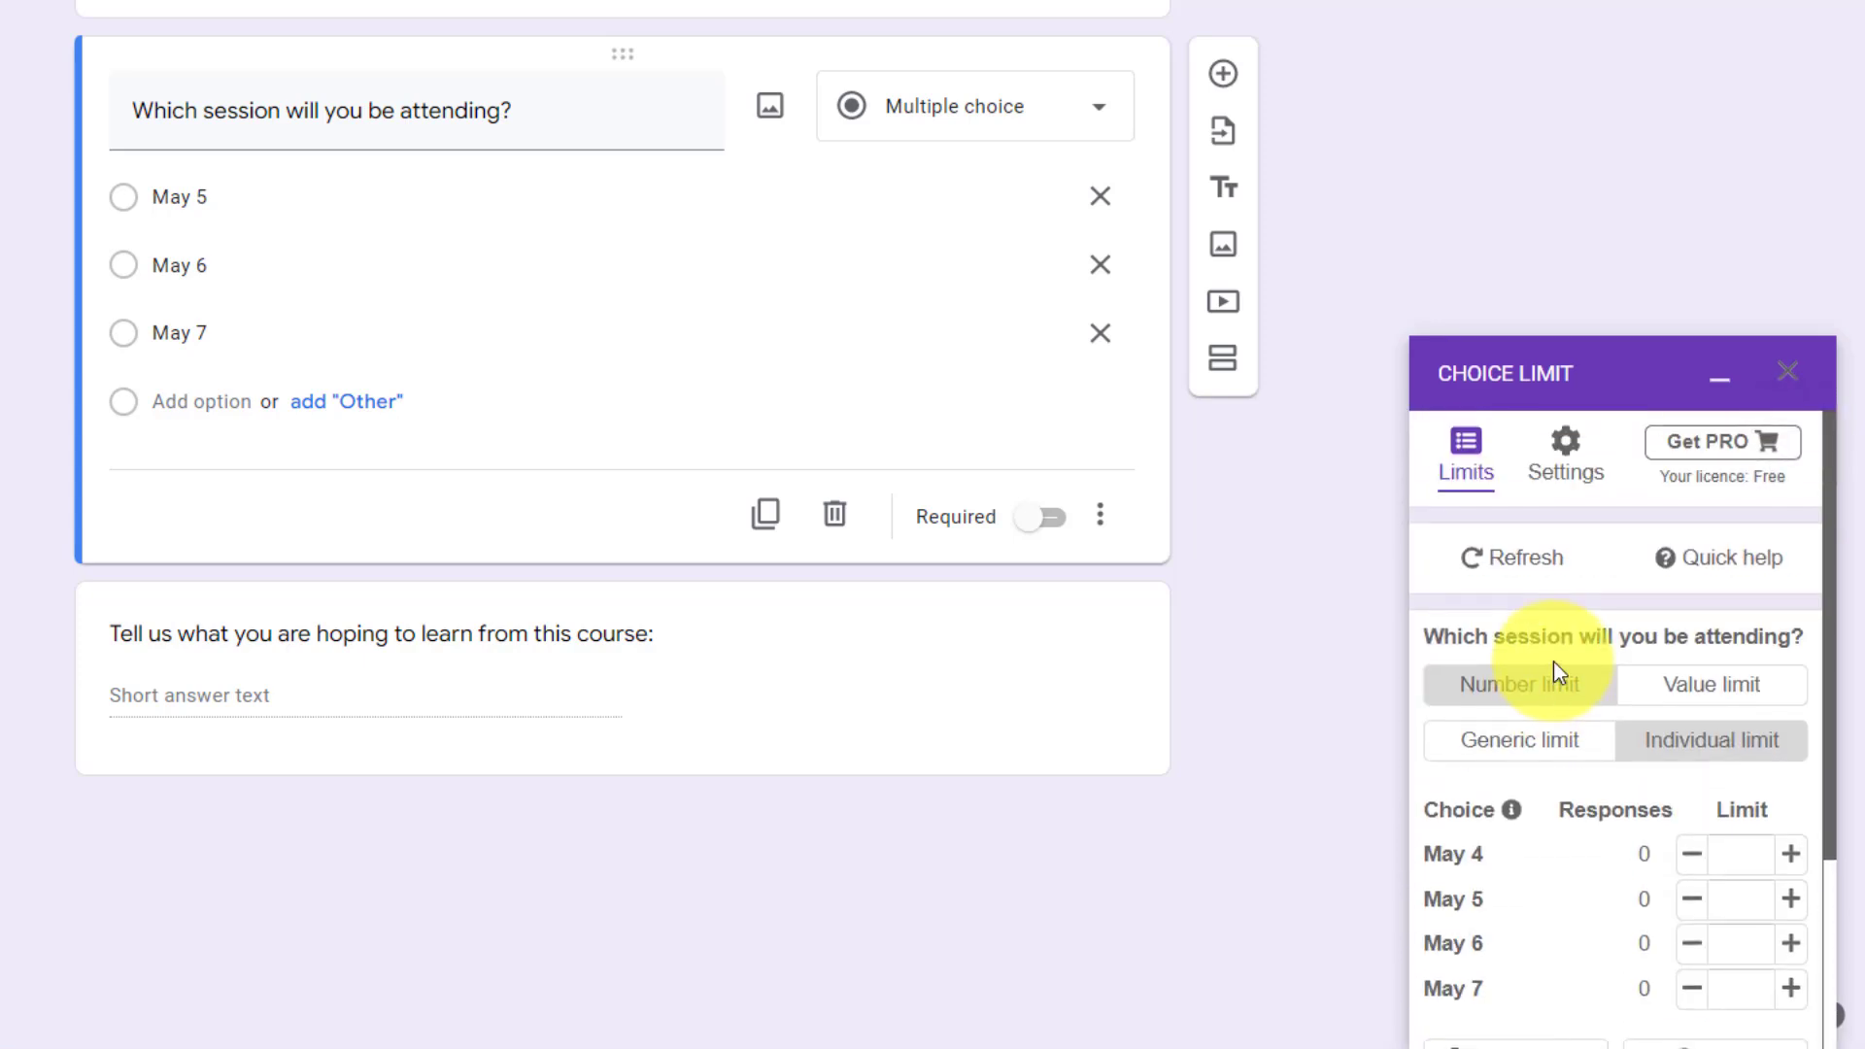
click(1566, 449)
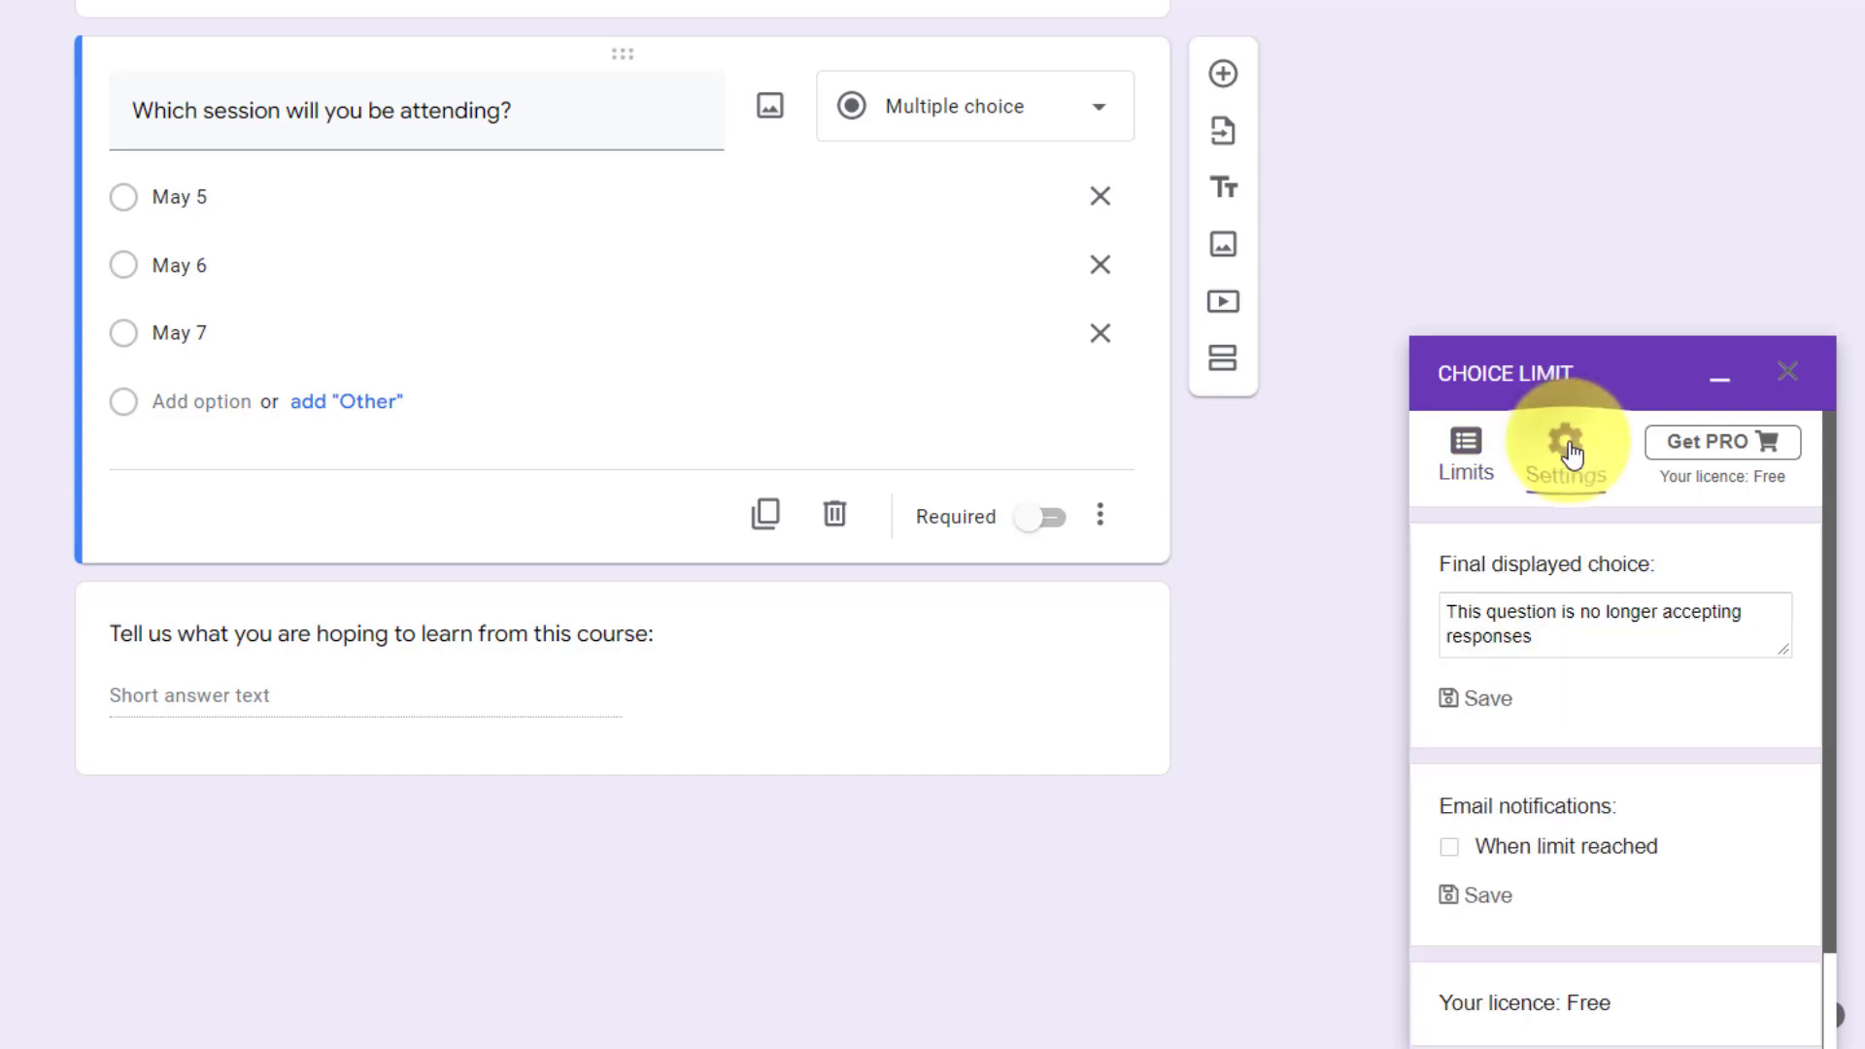
scroll(1612, 670, down, 1)
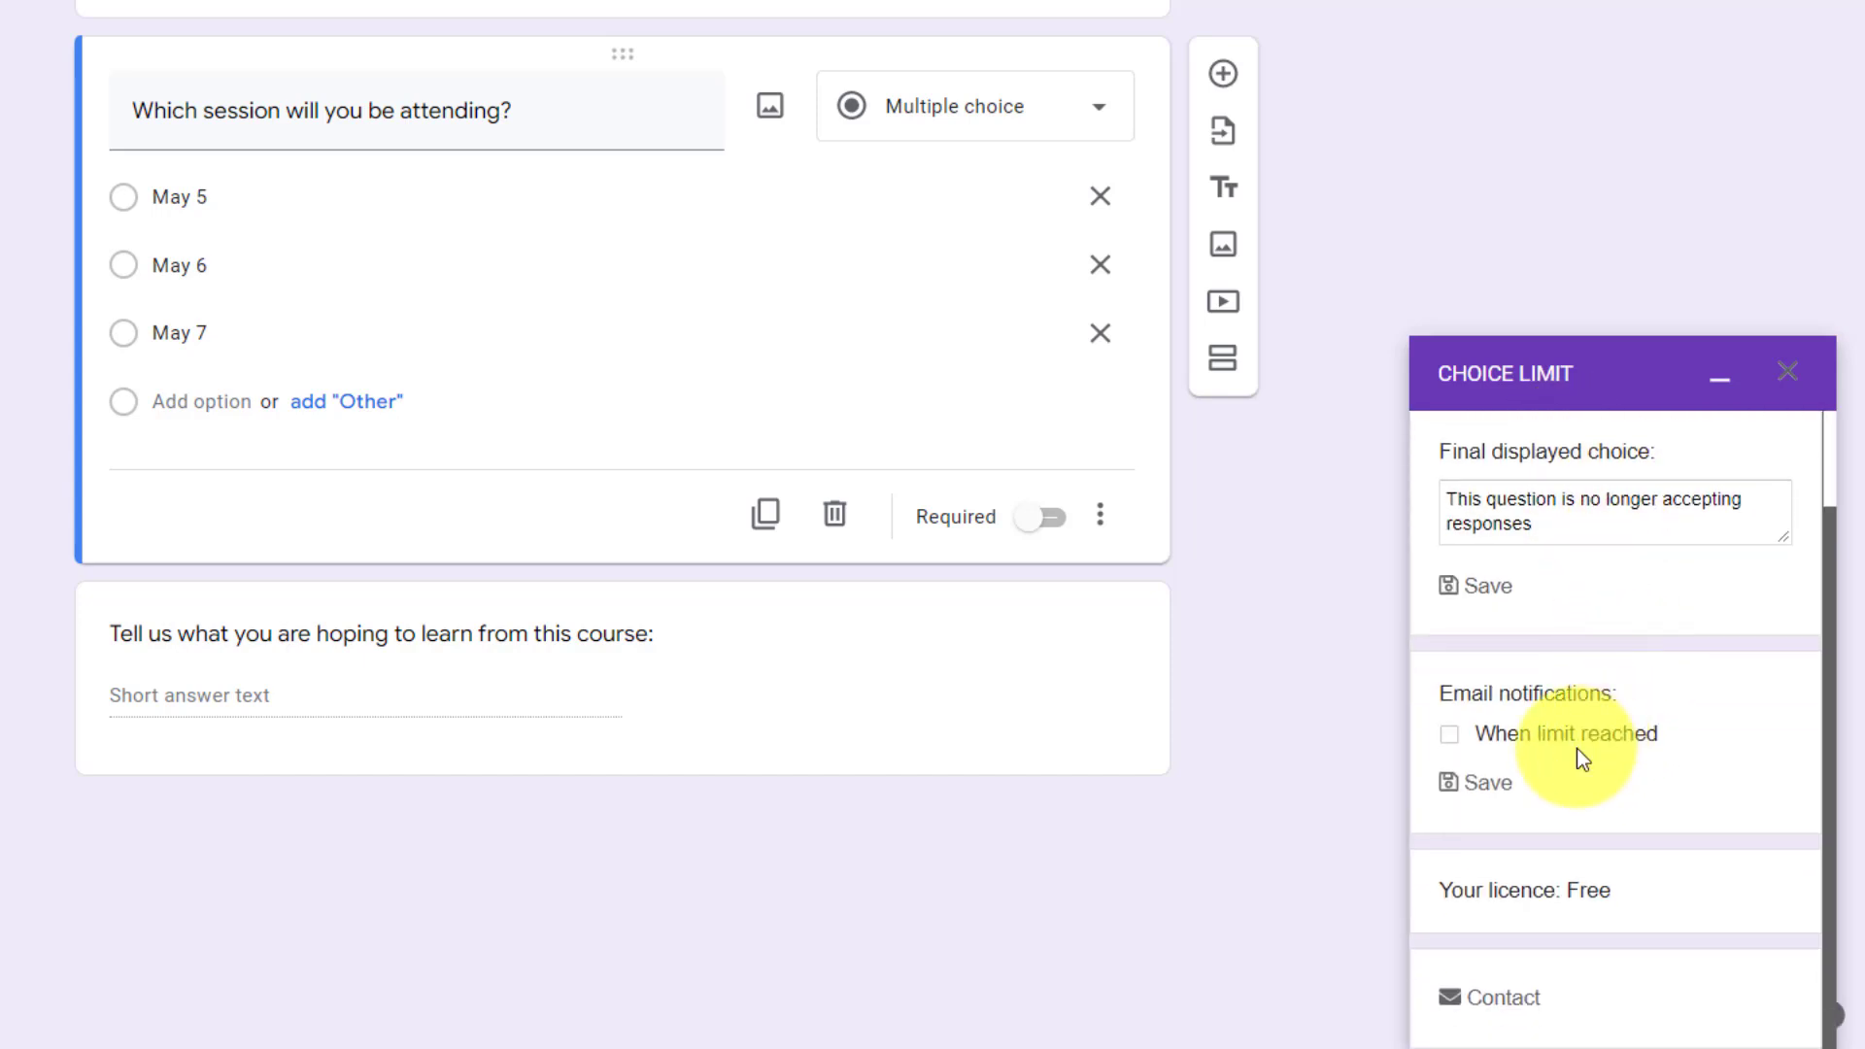